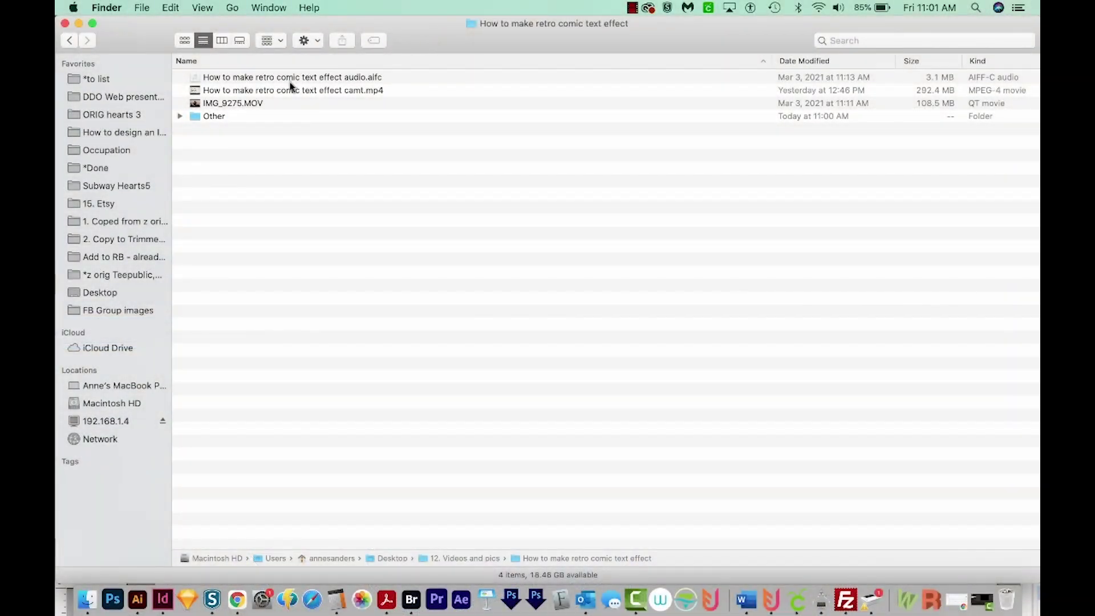
- Quick Look preview the IMG_9275.MOV camera clip in Finder
{"action": "left_click", "coordinate": [245, 103]}
{"action": "key", "text": "space"}
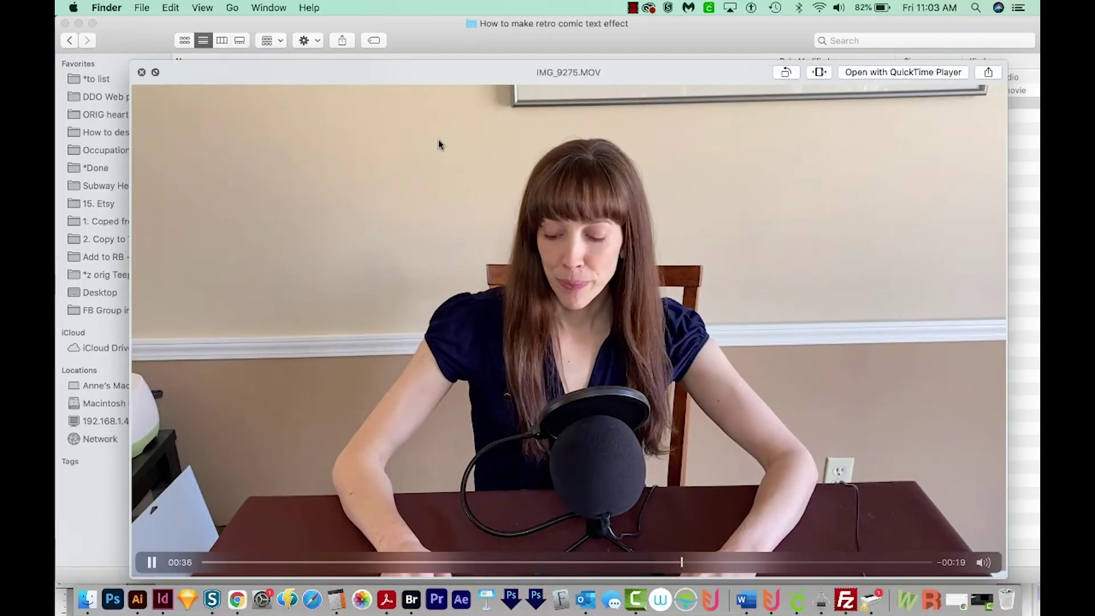
{"action": "key", "text": "space"}
- Preview screen.mp4, skipping ahead to about 07:31 where the HELLO text appears
{"action": "left_click", "coordinate": [394, 92]}
{"action": "key", "text": "space"}
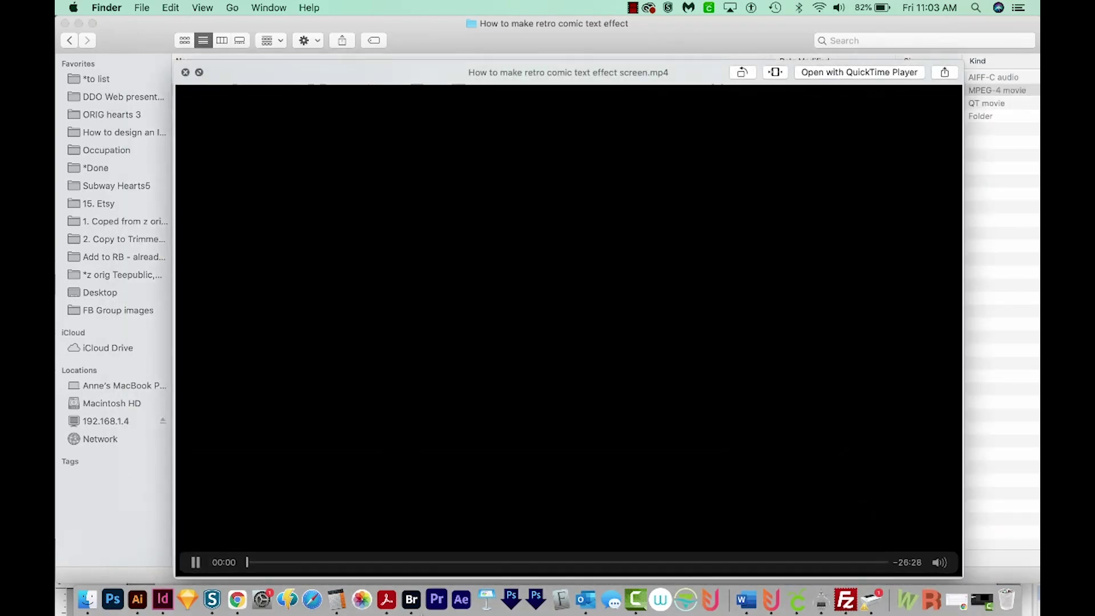
{"action": "left_click", "coordinate": [428, 562]}
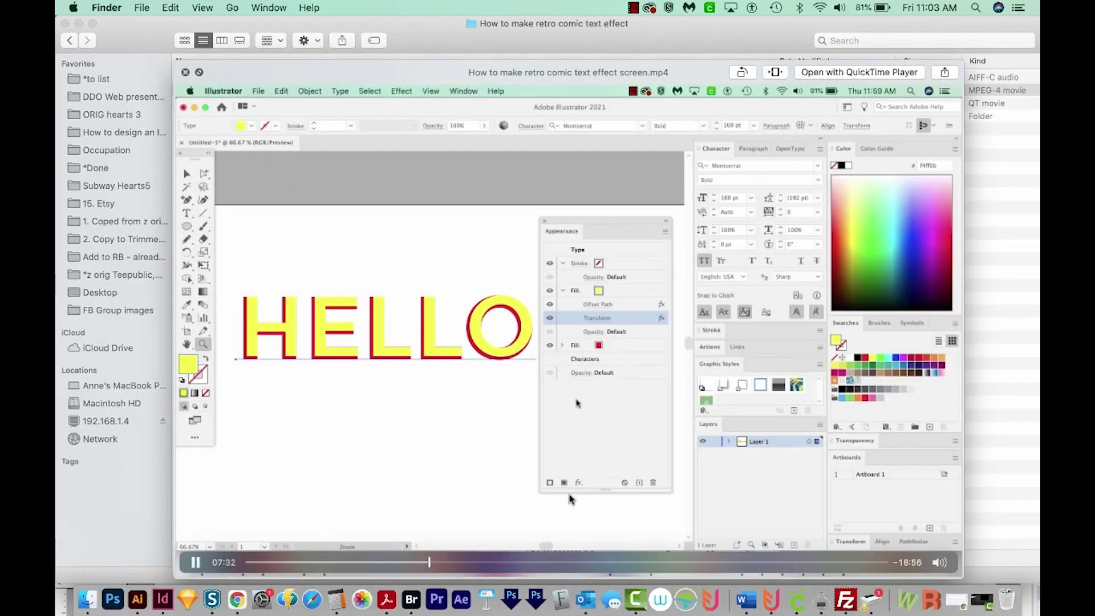
{"action": "key", "text": "space"}
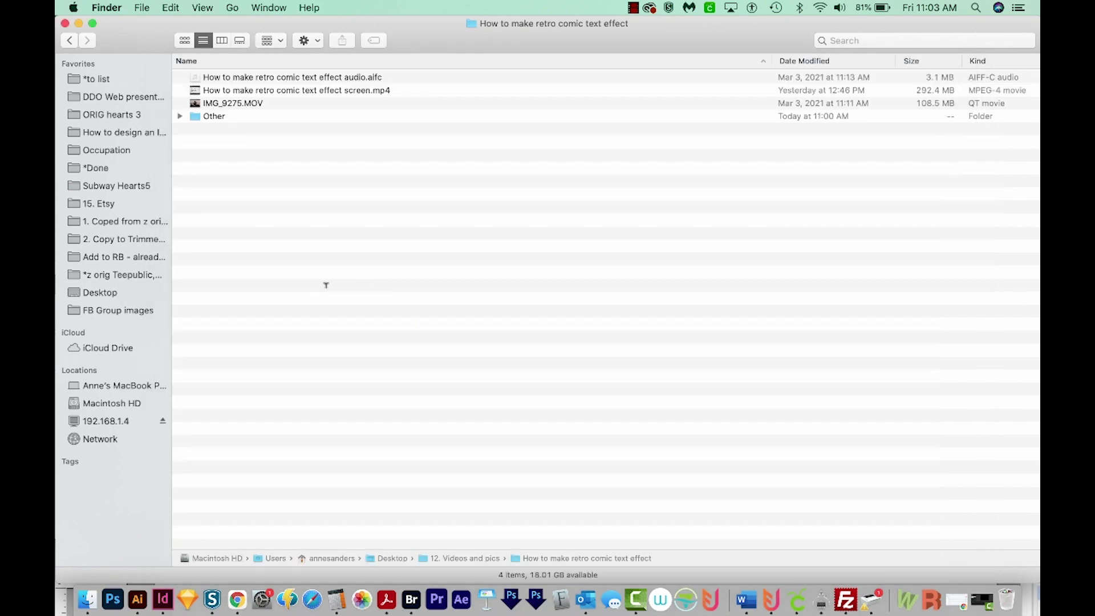
- Create the project 'How to make retro comic text effect in Adobe Illustrator' in the tutorial folder
{"action": "left_click", "coordinate": [436, 600]}
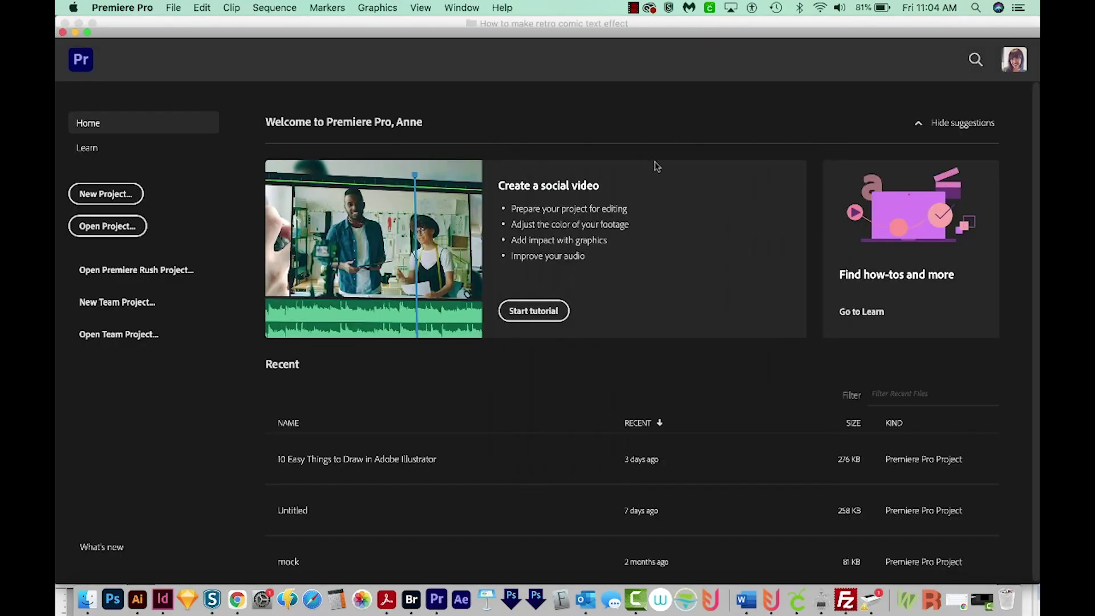
{"action": "left_click", "coordinate": [118, 195]}
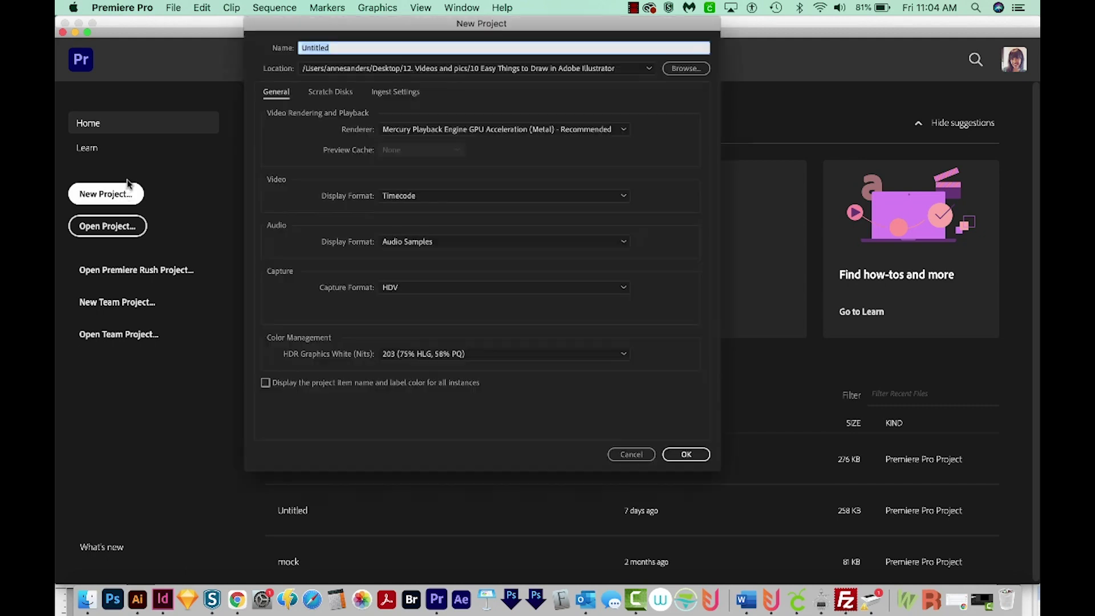
{"action": "left_click", "coordinate": [686, 68]}
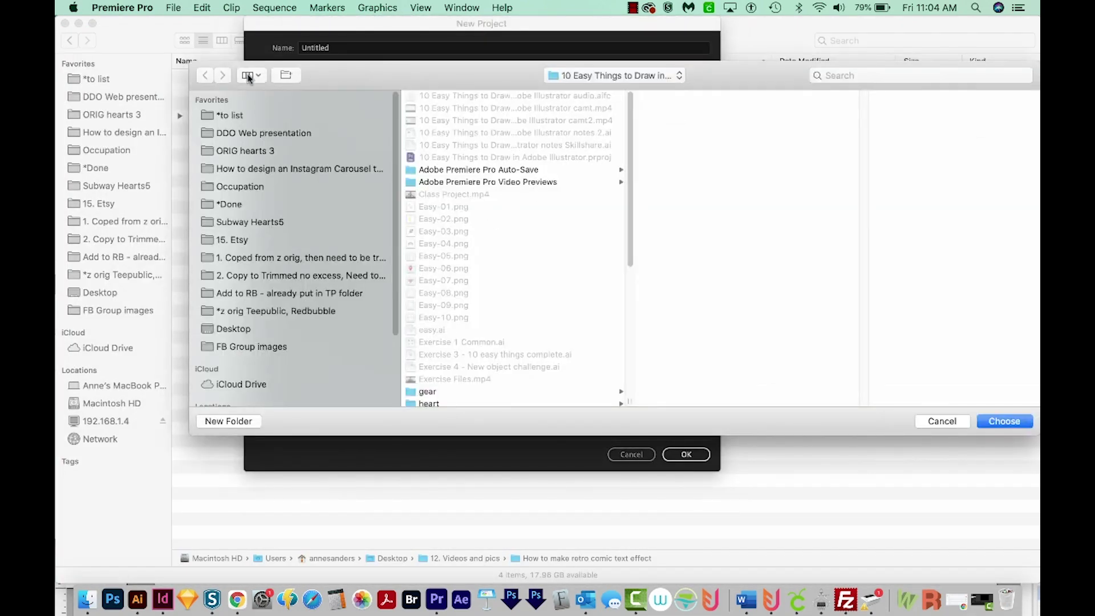
{"action": "type", "text": "llustrator"}
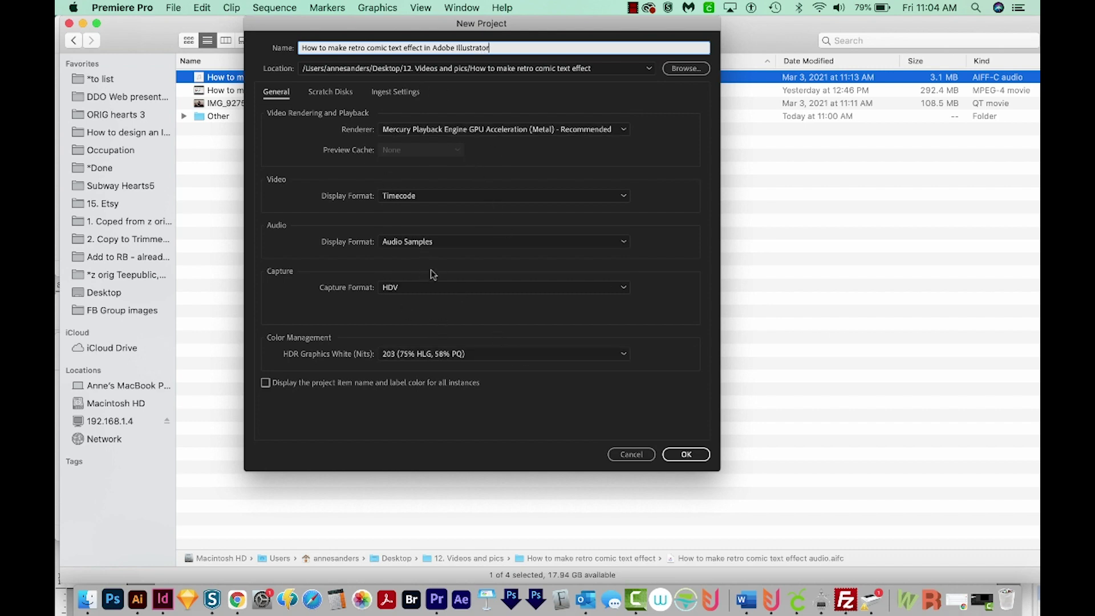
{"action": "left_click", "coordinate": [686, 453]}
- Drop the audio, screen.mp4 and IMG_9275.MOV files into the empty timeline, then shift the audio clip later
{"action": "left_click", "coordinate": [89, 598]}
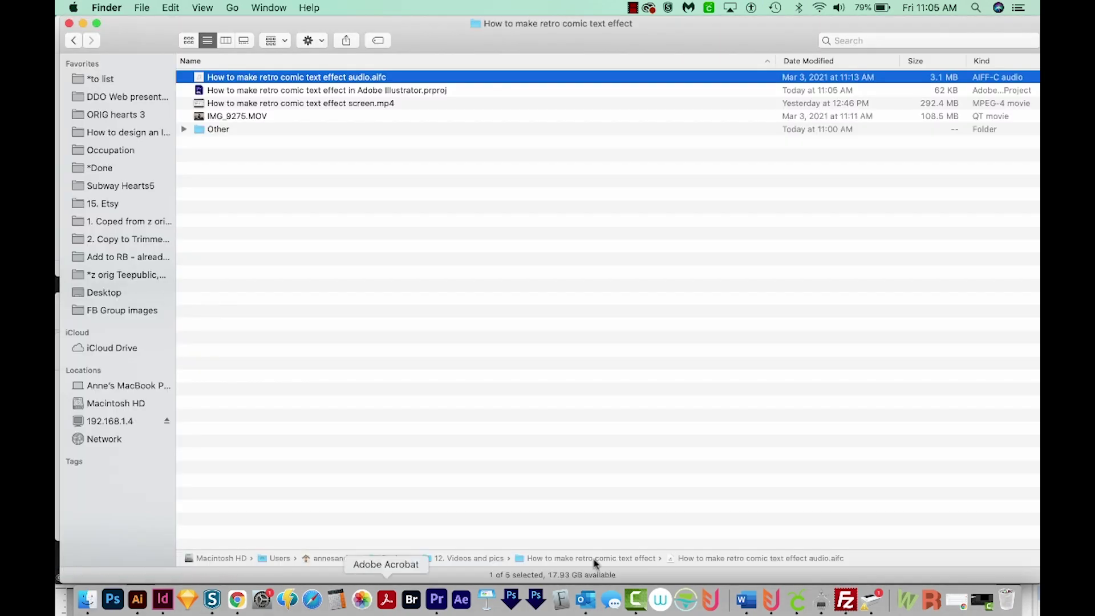
{"action": "key", "text": "ctrl+alt+Up"}
{"action": "left_click", "coordinate": [428, 104], "text": "super"}
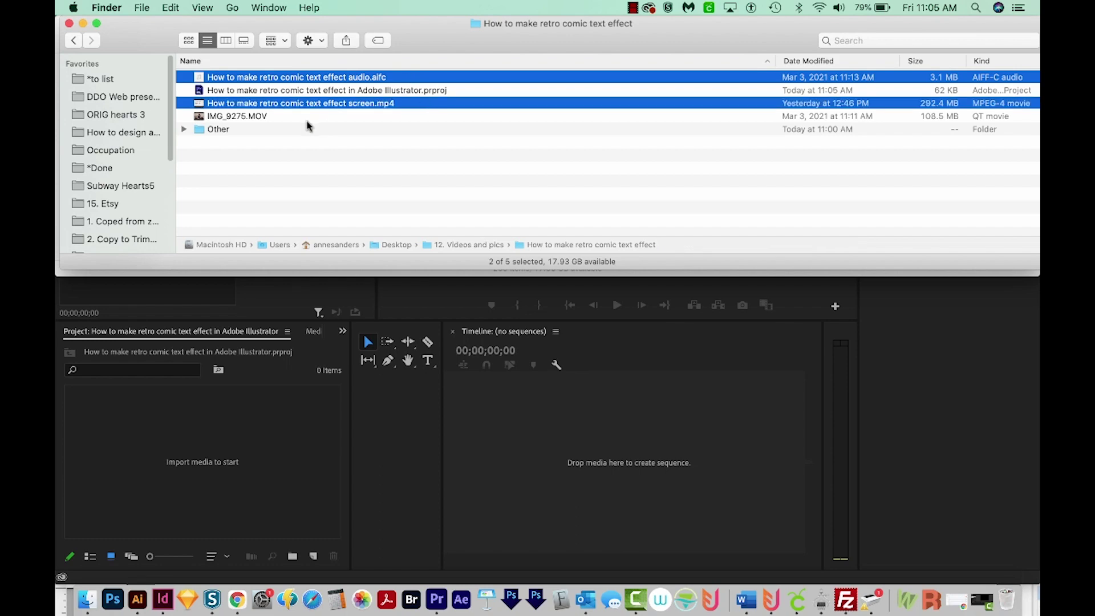
{"action": "left_click", "coordinate": [314, 116], "text": "super"}
{"action": "left_click_drag", "start_coordinate": [251, 81], "coordinate": [576, 428]}
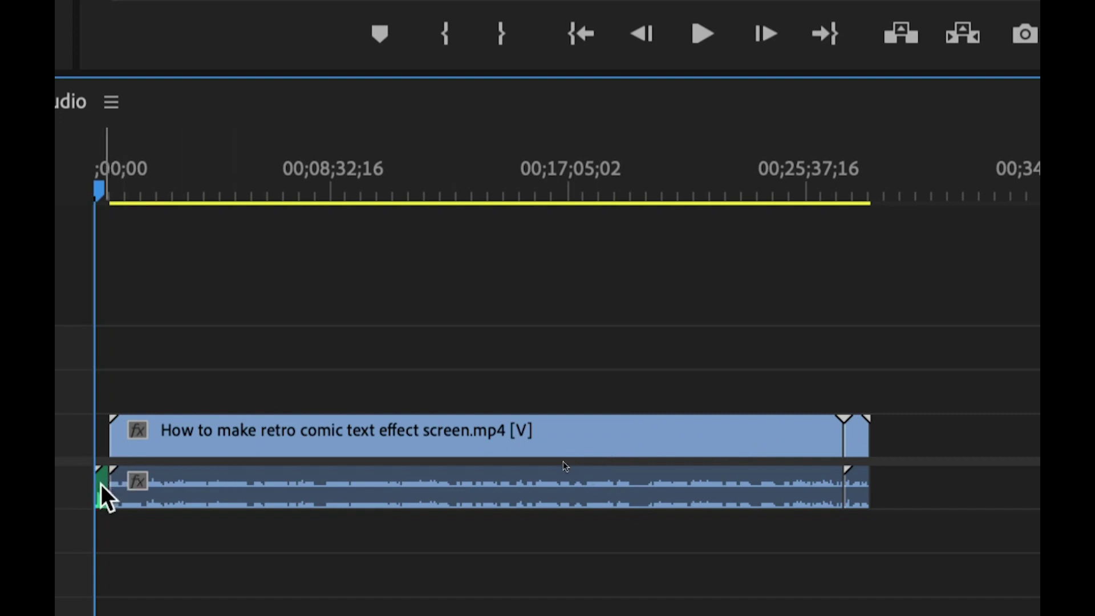
{"action": "left_click_drag", "start_coordinate": [101, 484], "coordinate": [862, 436]}
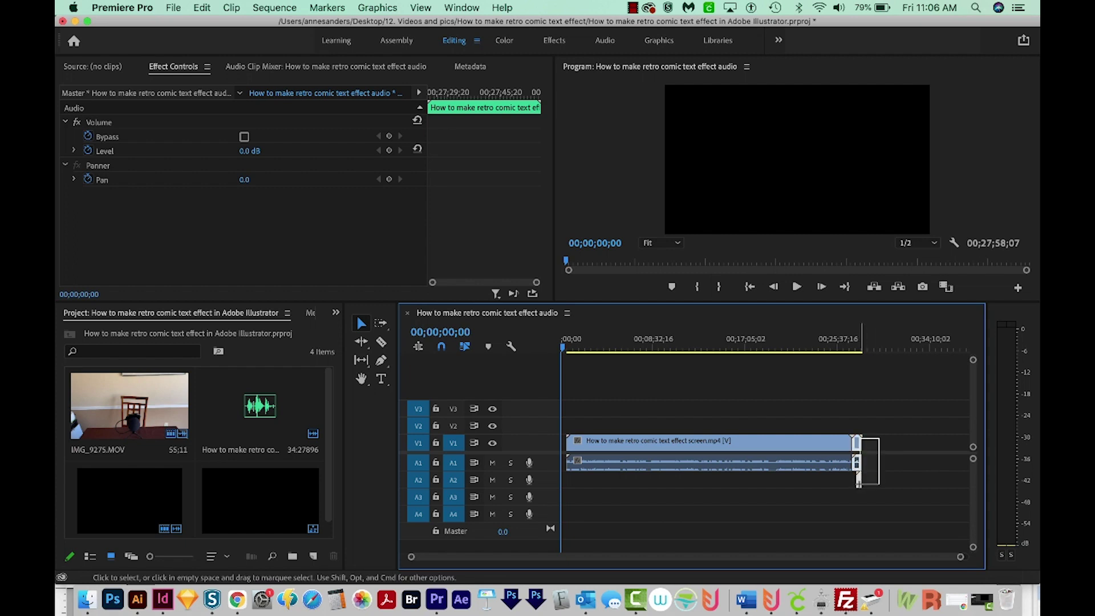
- Synchronize the V1 and A1 clips using Audio as the sync point
{"action": "left_click", "coordinate": [856, 442]}
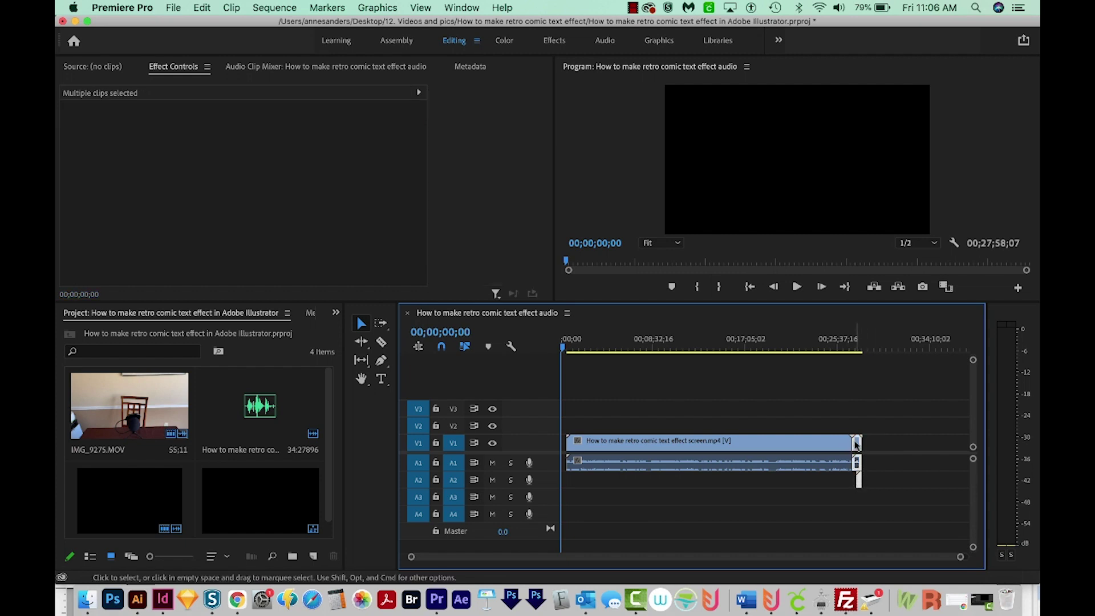
{"action": "right_click", "coordinate": [855, 443]}
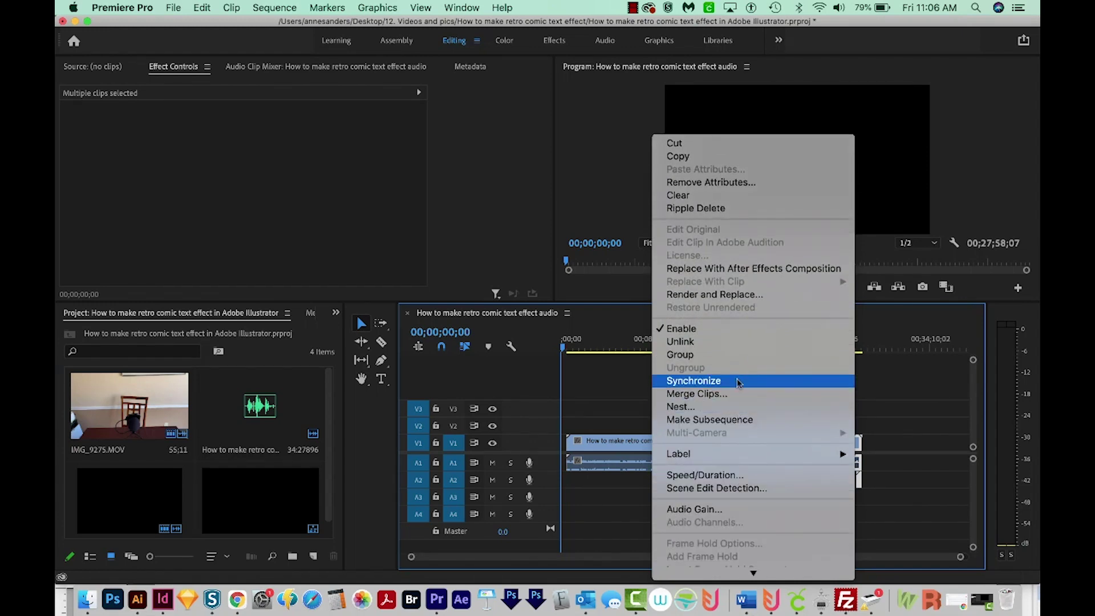
{"action": "left_click", "coordinate": [737, 382]}
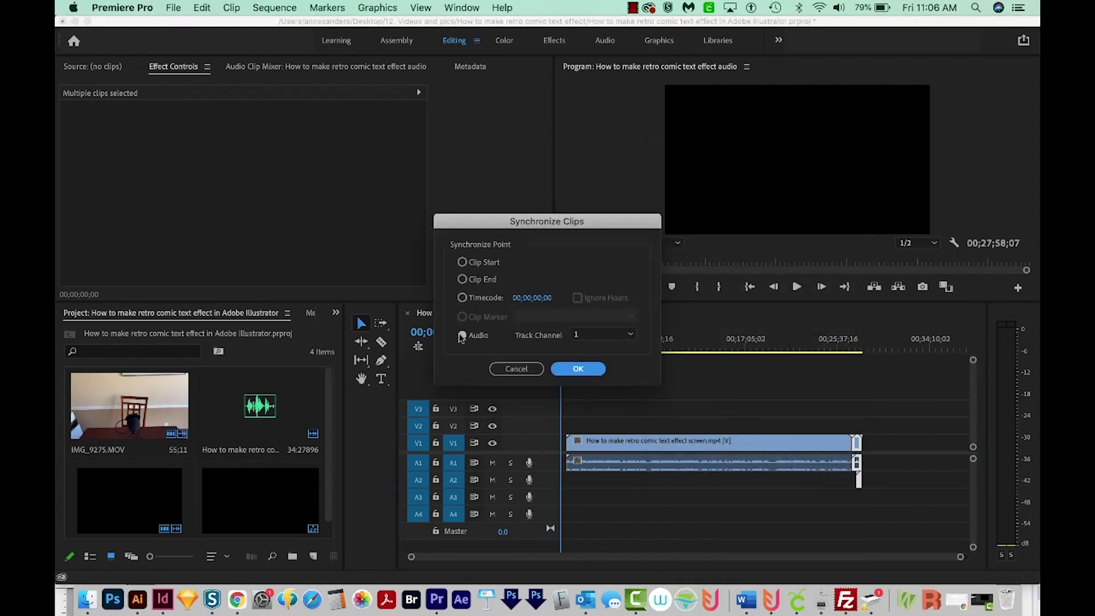
{"action": "left_click", "coordinate": [461, 336]}
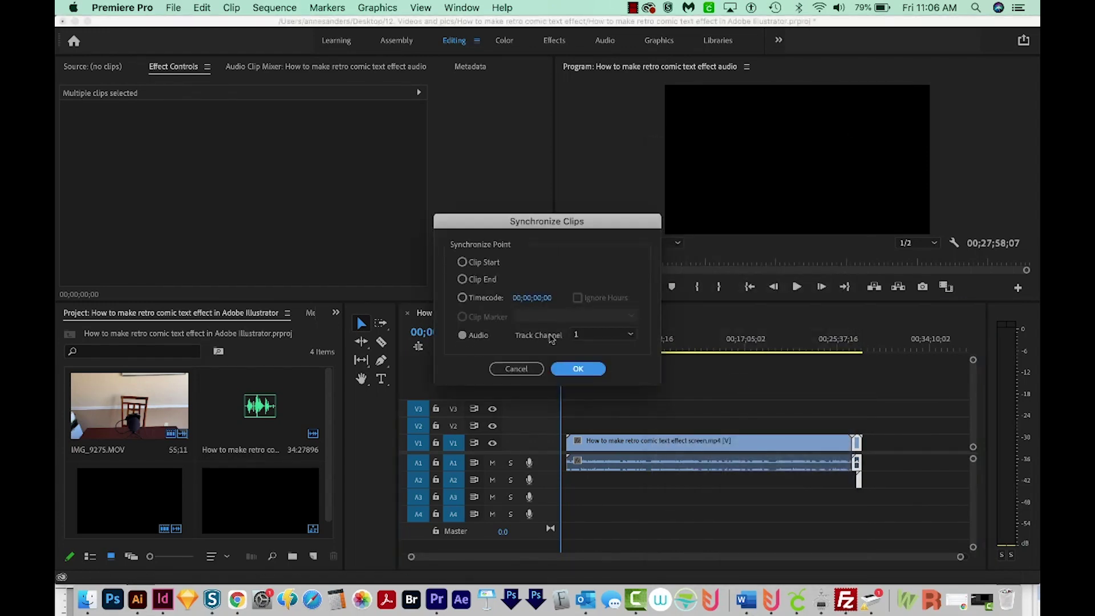
{"action": "left_click", "coordinate": [578, 369]}
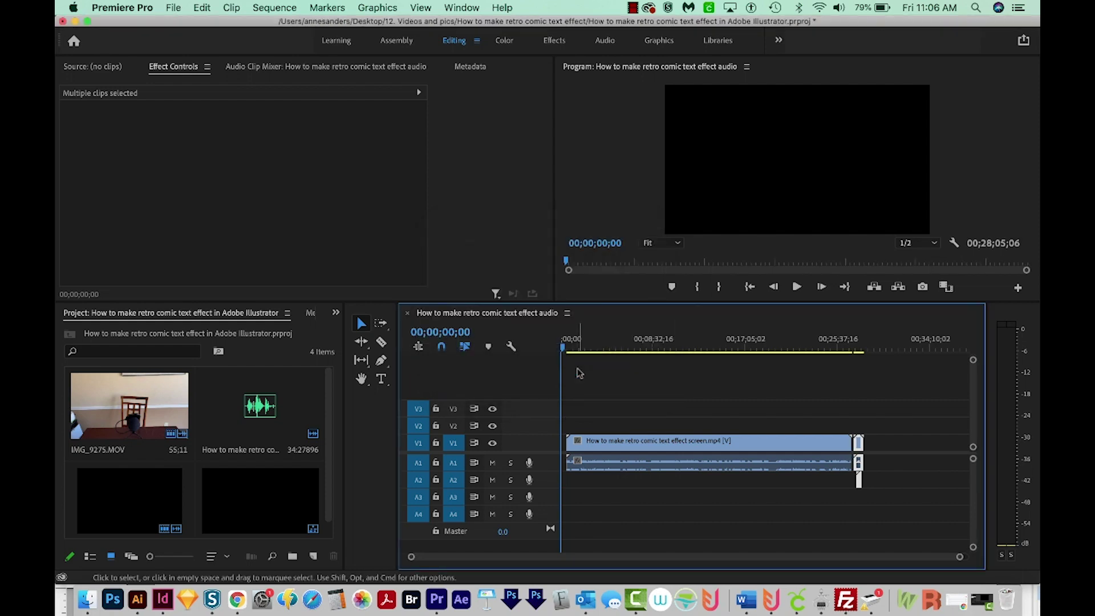
- At the sequence's end, boost the audio gain of all timeline clips by 14 dB
{"action": "left_click", "coordinate": [859, 346]}
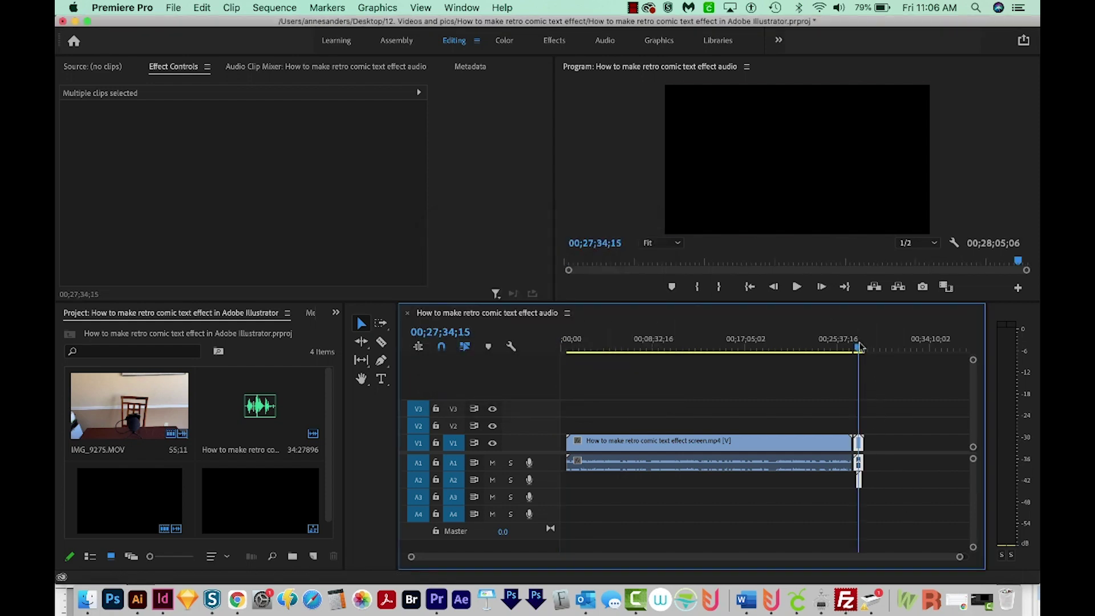
{"action": "key", "text": "z"}
{"action": "left_click_drag", "start_coordinate": [826, 422], "coordinate": [907, 504]}
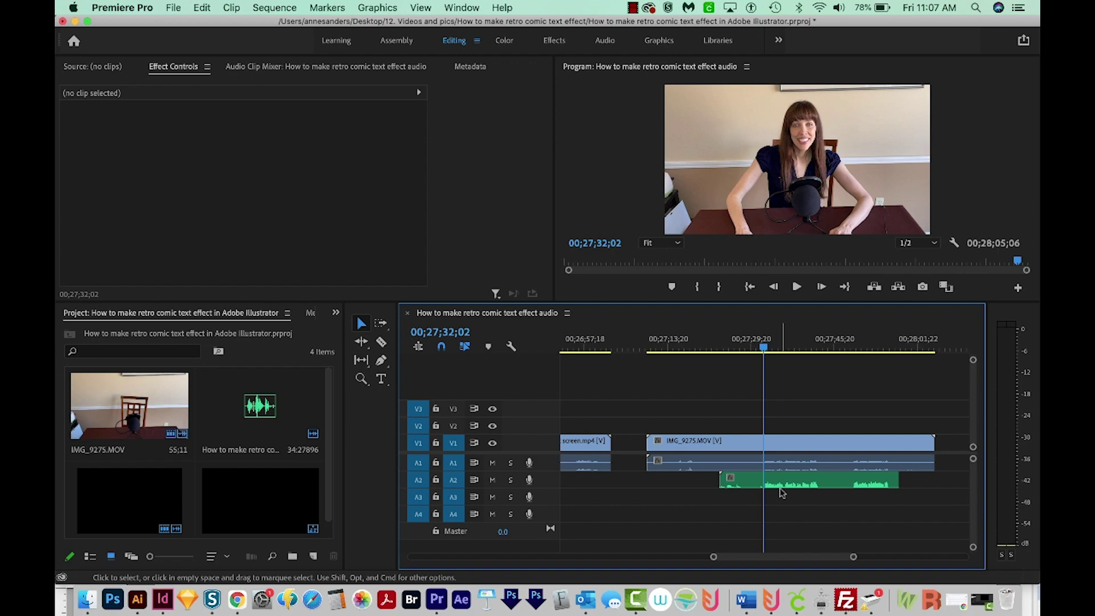
{"action": "key", "text": "super+a"}
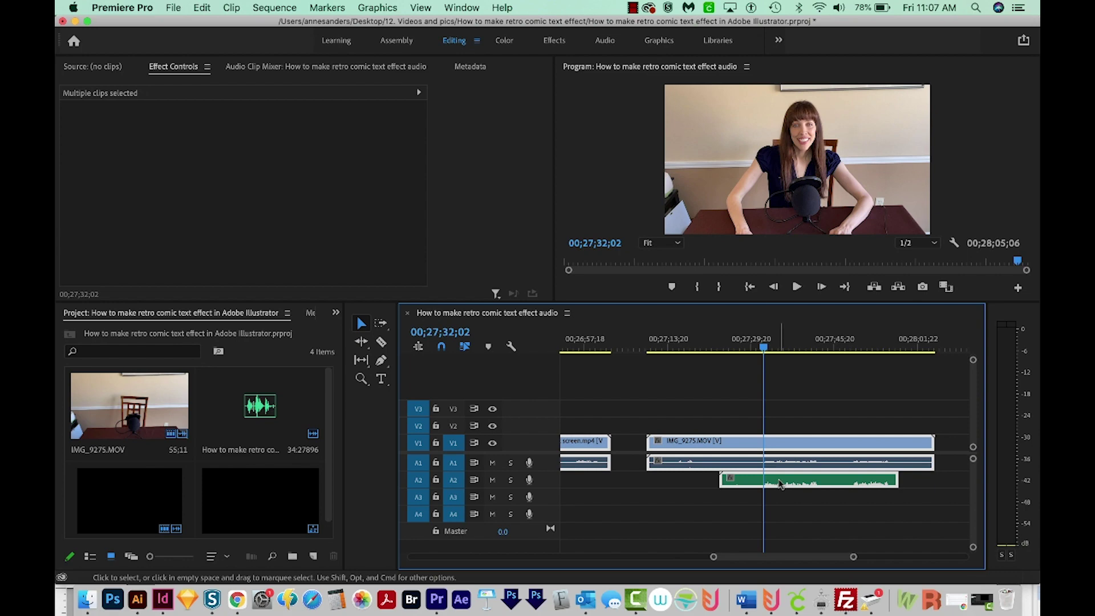
{"action": "right_click", "coordinate": [781, 492]}
{"action": "scroll", "coordinate": [825, 561], "scroll_direction": "down", "scroll_amount": 6}
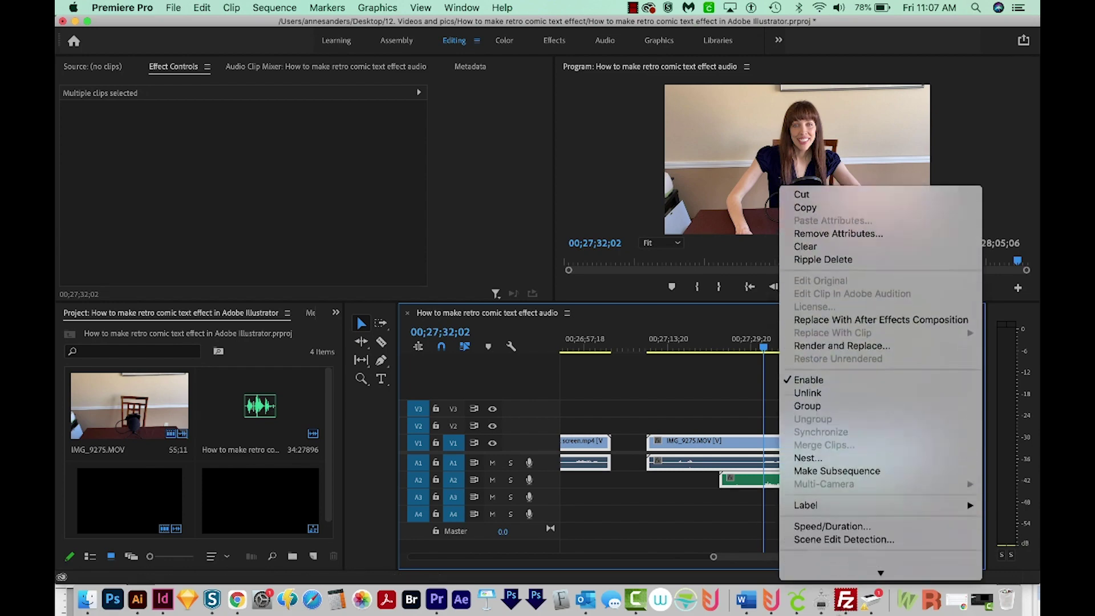
{"action": "left_click", "coordinate": [823, 496]}
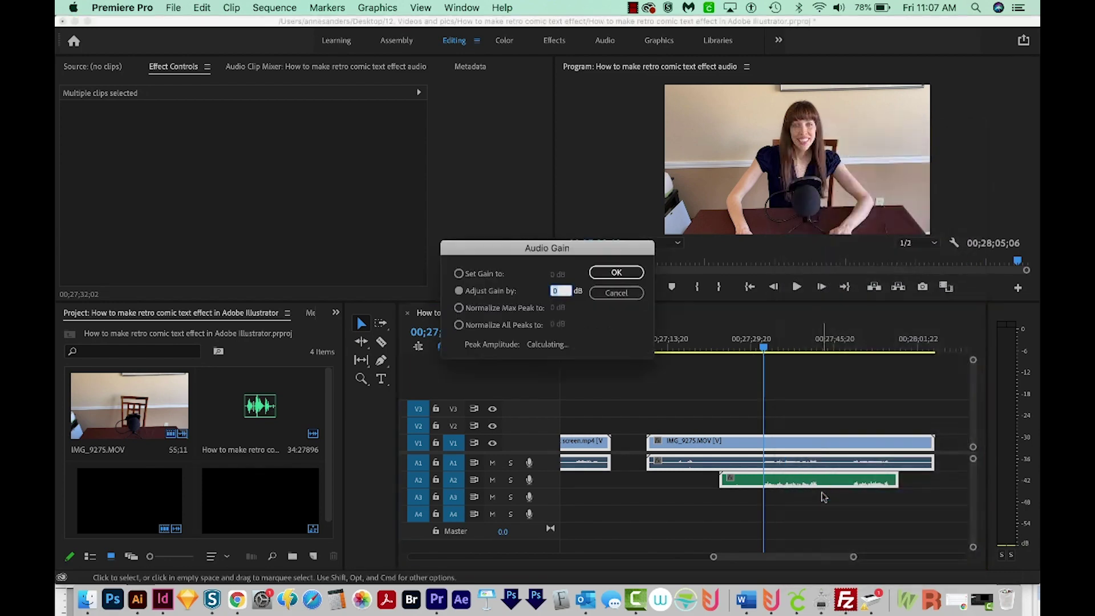
{"action": "type", "text": "14"}
{"action": "key", "text": "Return"}
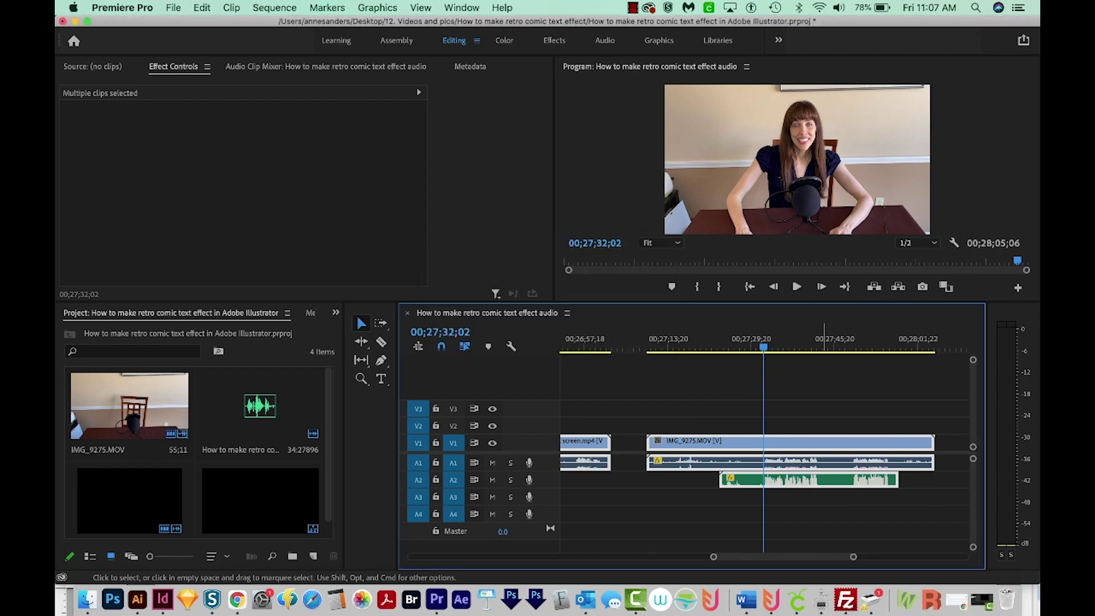
{"action": "left_click", "coordinate": [735, 429]}
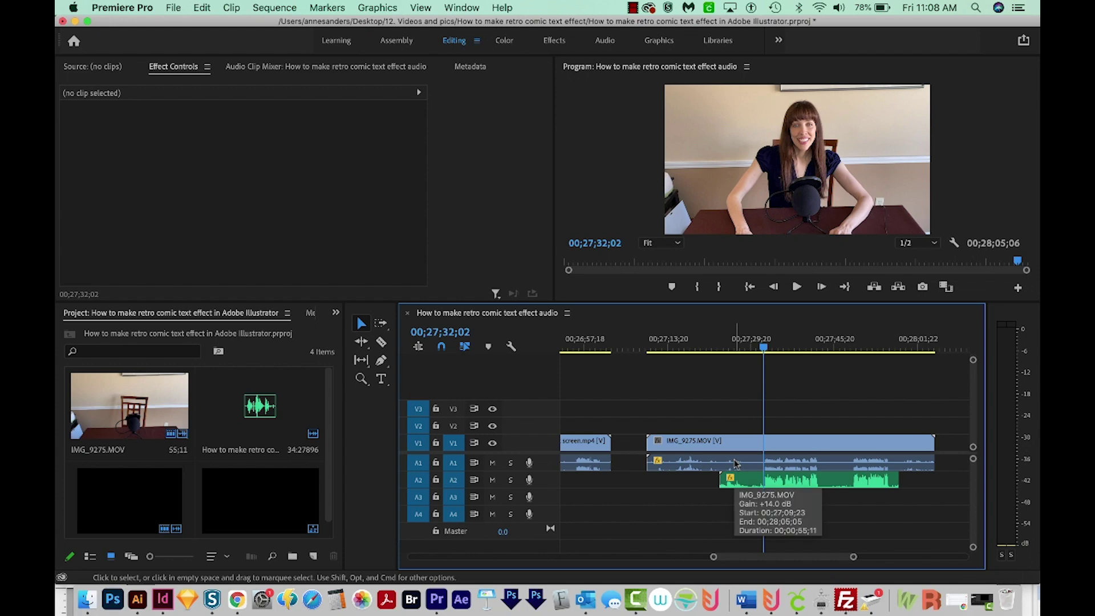
- Delete the IMG_9275.MOV audio on A1 and link its video to the A2 audio clip
{"action": "left_click", "coordinate": [735, 463]}
{"action": "key", "text": "Delete"}
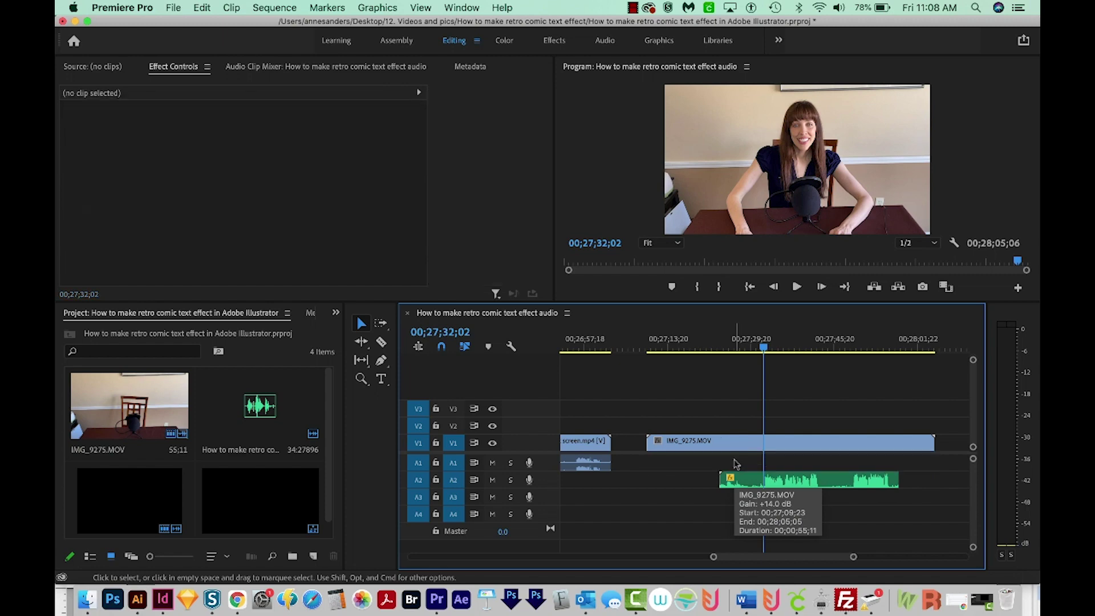
{"action": "left_click", "coordinate": [741, 443]}
{"action": "left_click_drag", "start_coordinate": [822, 402], "coordinate": [792, 492]}
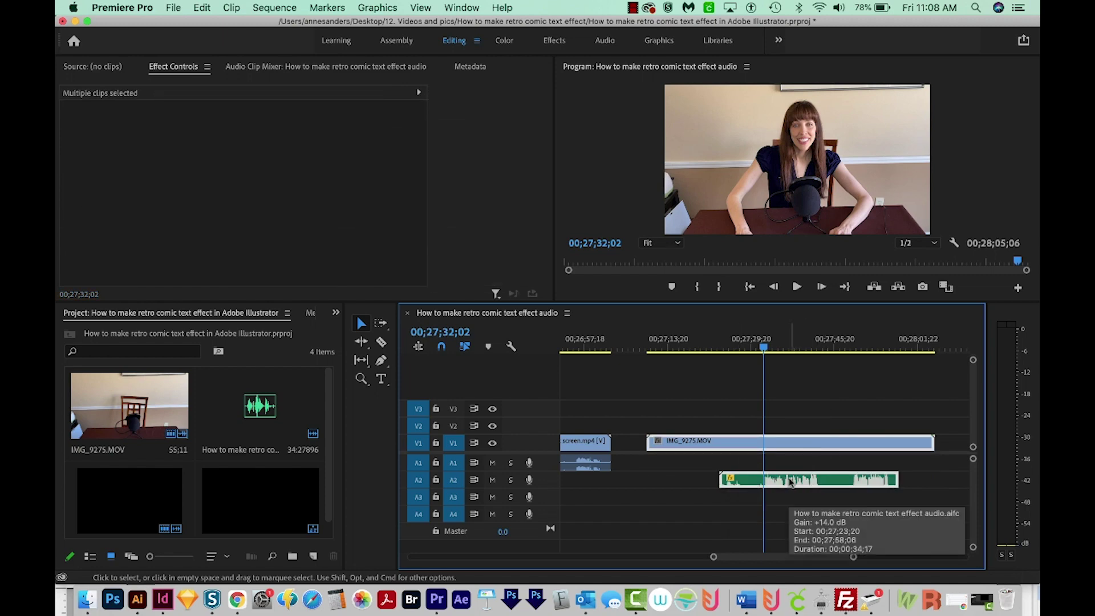
{"action": "right_click", "coordinate": [790, 481]}
{"action": "scroll", "coordinate": [845, 556], "scroll_direction": "down", "scroll_amount": 5}
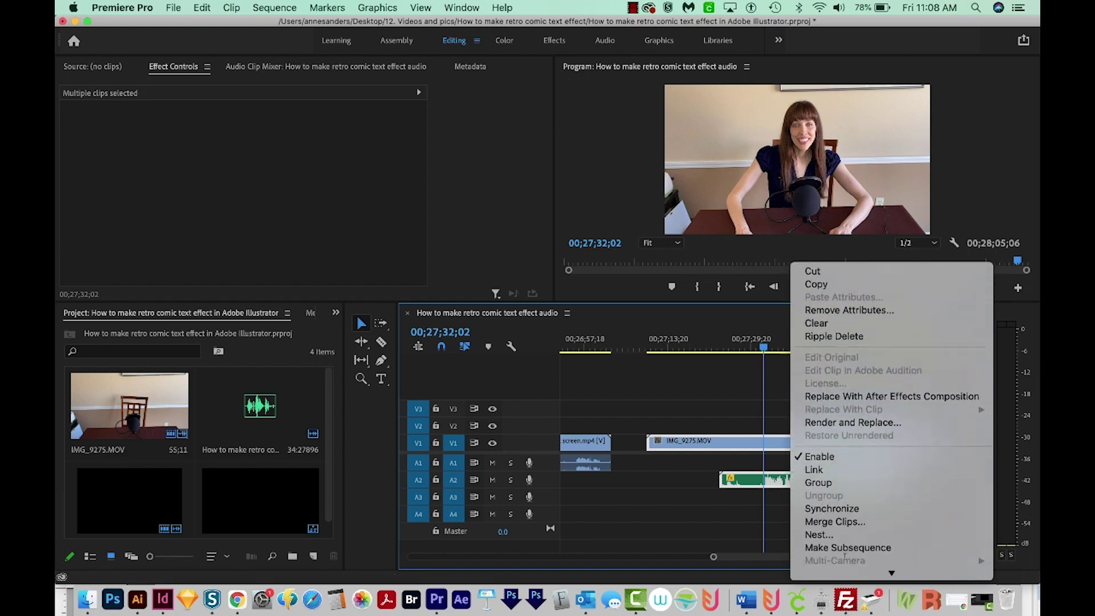
{"action": "left_click", "coordinate": [812, 455]}
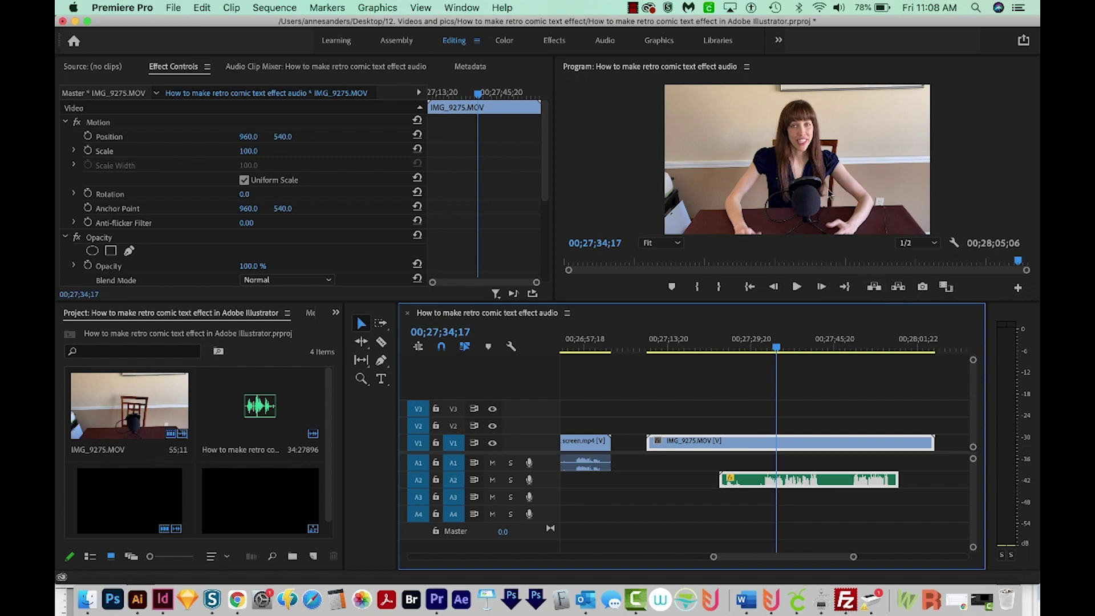
- Review the Sequence Settings (1920×1080, 29.97 fps) and accept them with OK
{"action": "left_click", "coordinate": [271, 8]}
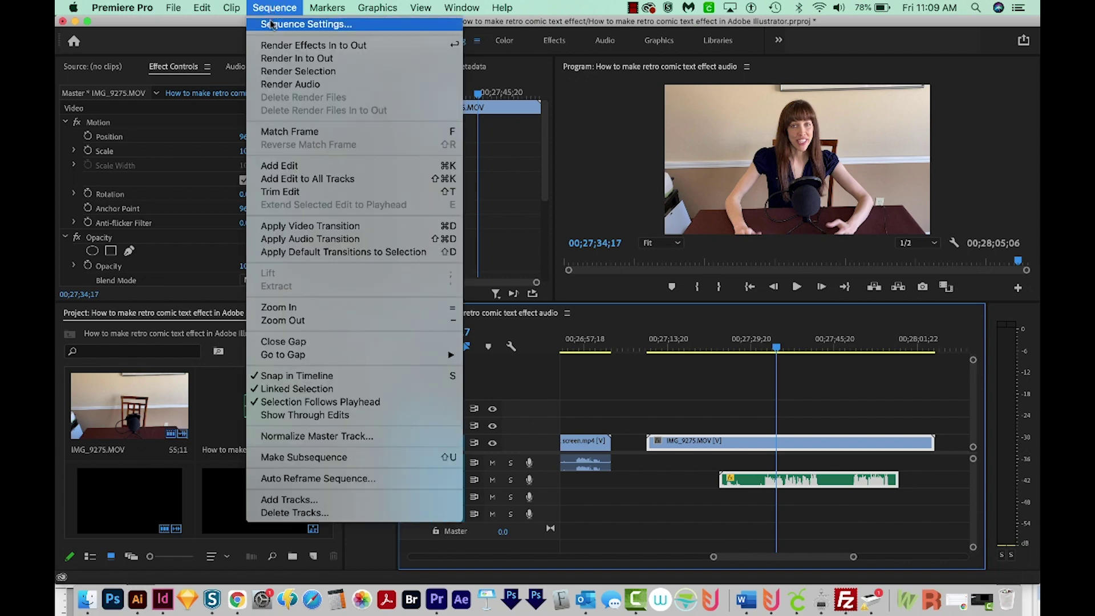
{"action": "left_click", "coordinate": [272, 25]}
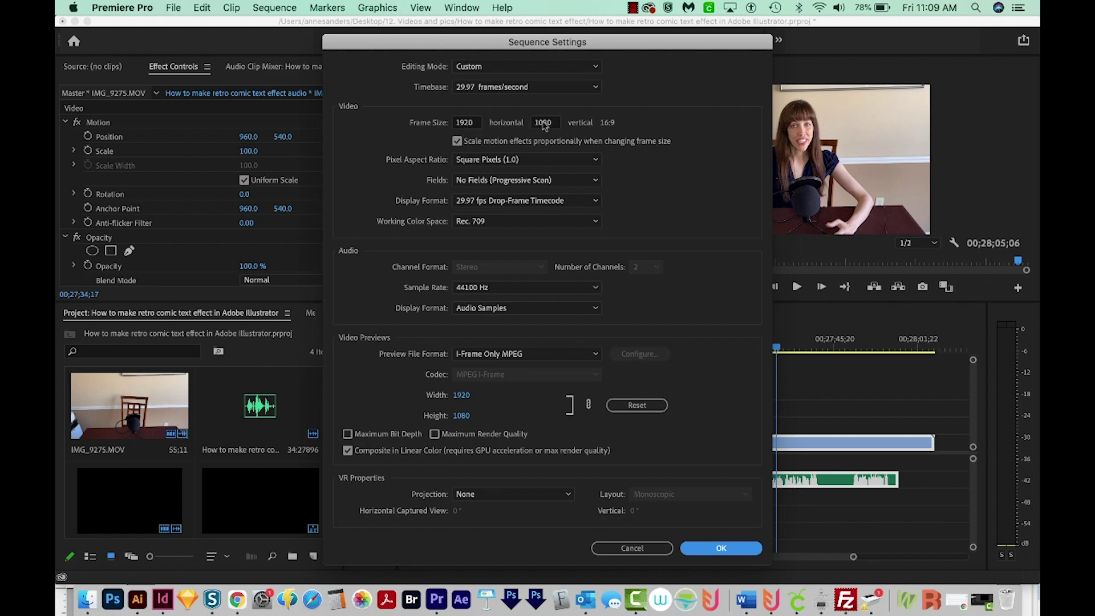
{"action": "left_click", "coordinate": [721, 548]}
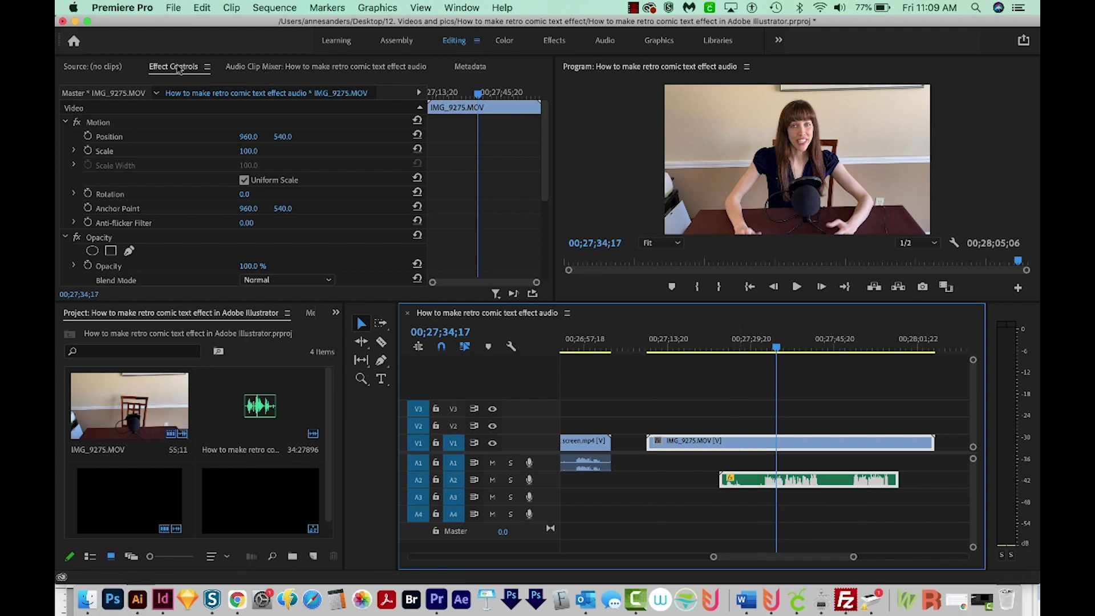
- Set the IMG_9275.MOV clip's Scale to 126 and Position Y to 606 in Effect Controls
{"action": "left_click", "coordinate": [248, 151]}
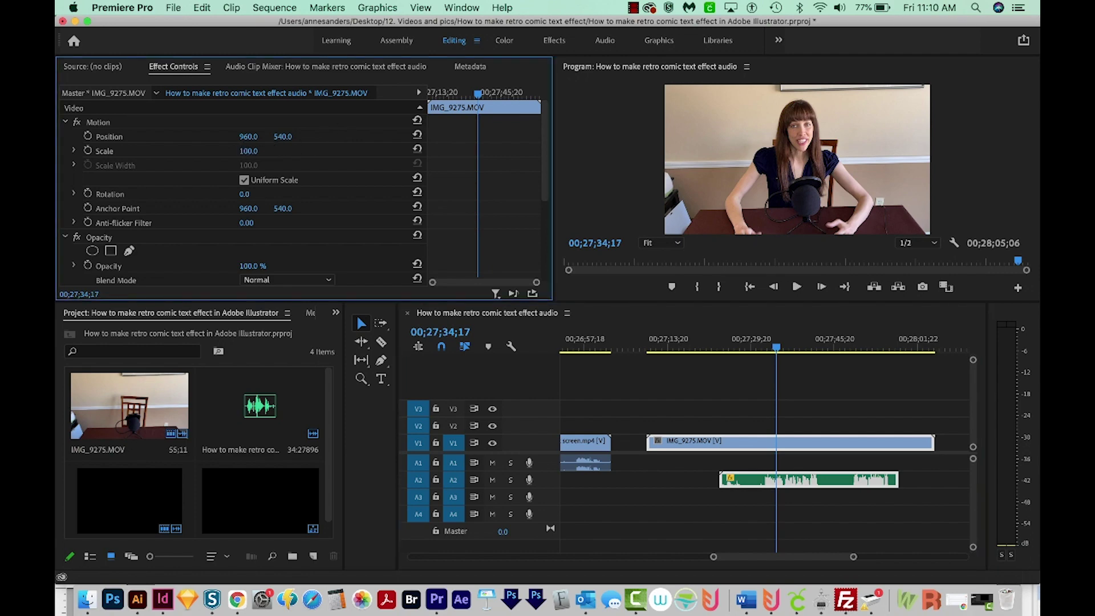
{"action": "left_click_drag", "start_coordinate": [248, 150], "coordinate": [262, 150]}
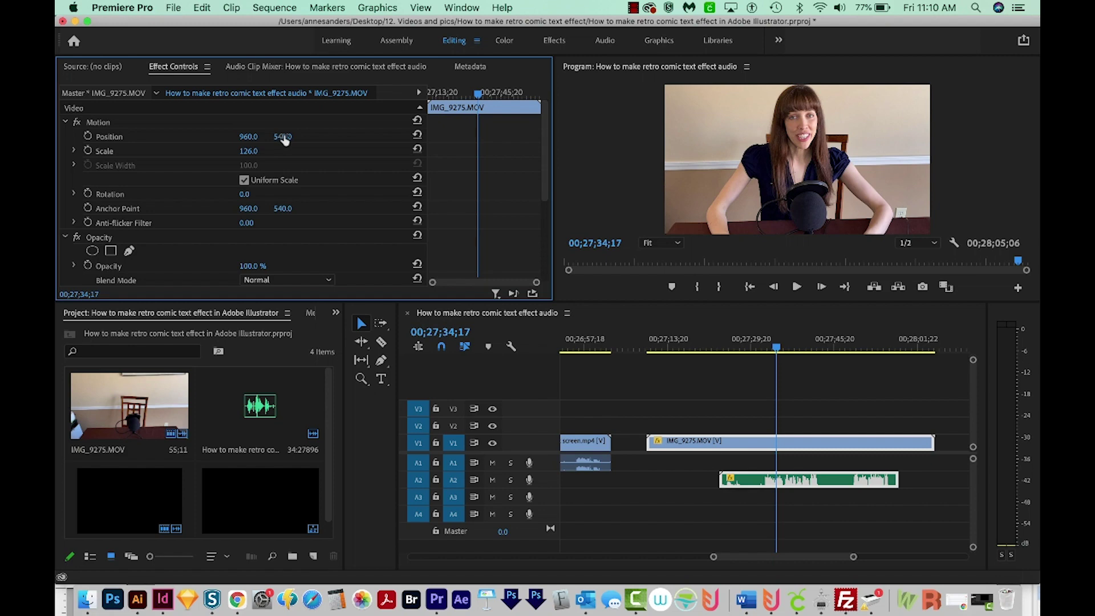
{"action": "left_click_drag", "start_coordinate": [284, 138], "coordinate": [289, 138]}
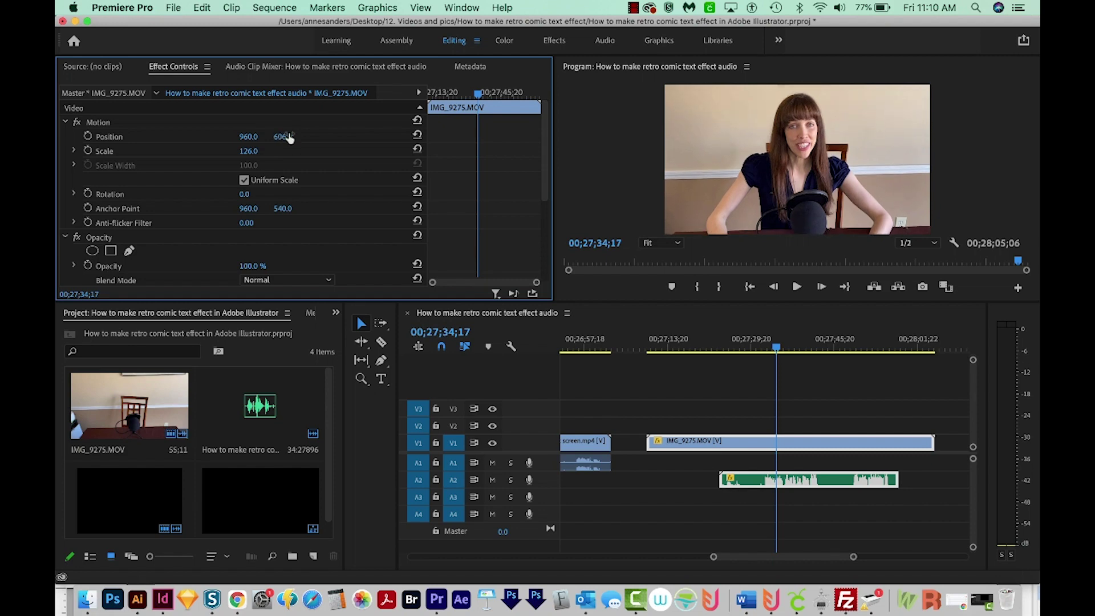
{"action": "left_click", "coordinate": [765, 349]}
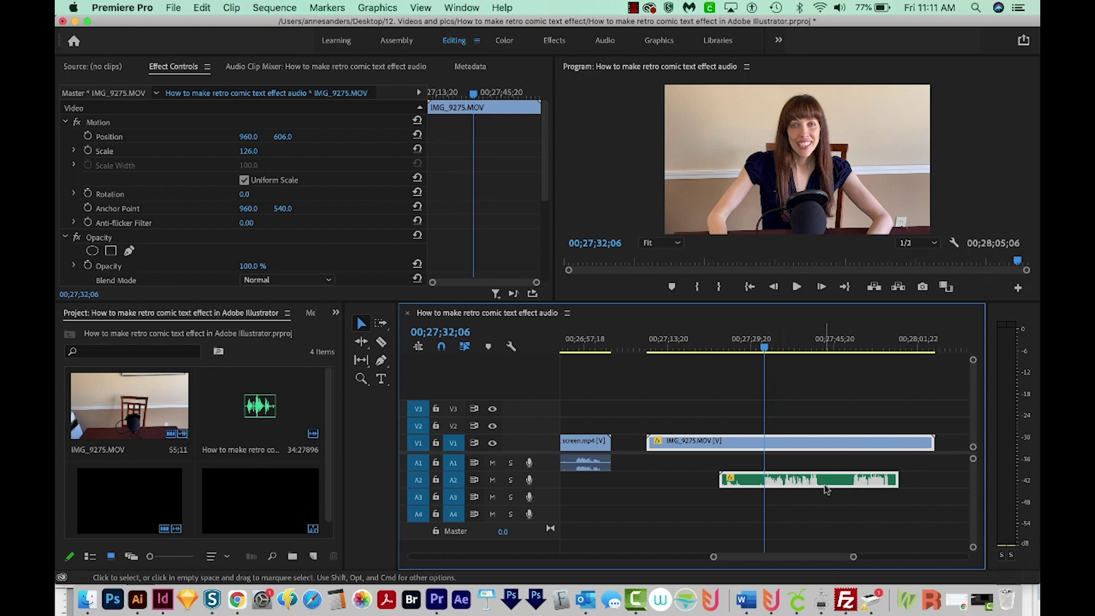
- Split the IMG_9275.MOV clip at 00;27;32;13 and ripple-delete the part before the cut
{"action": "key", "text": "equal"}
{"action": "key", "text": "equal"}
{"action": "key", "text": "equal"}
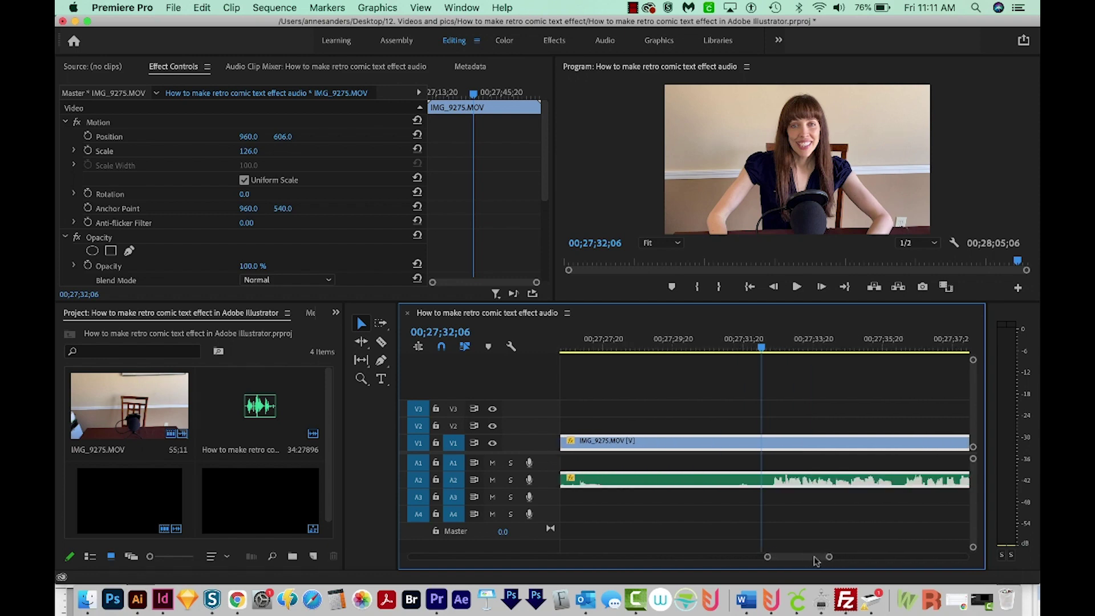
{"action": "left_click_drag", "start_coordinate": [761, 351], "coordinate": [771, 349]}
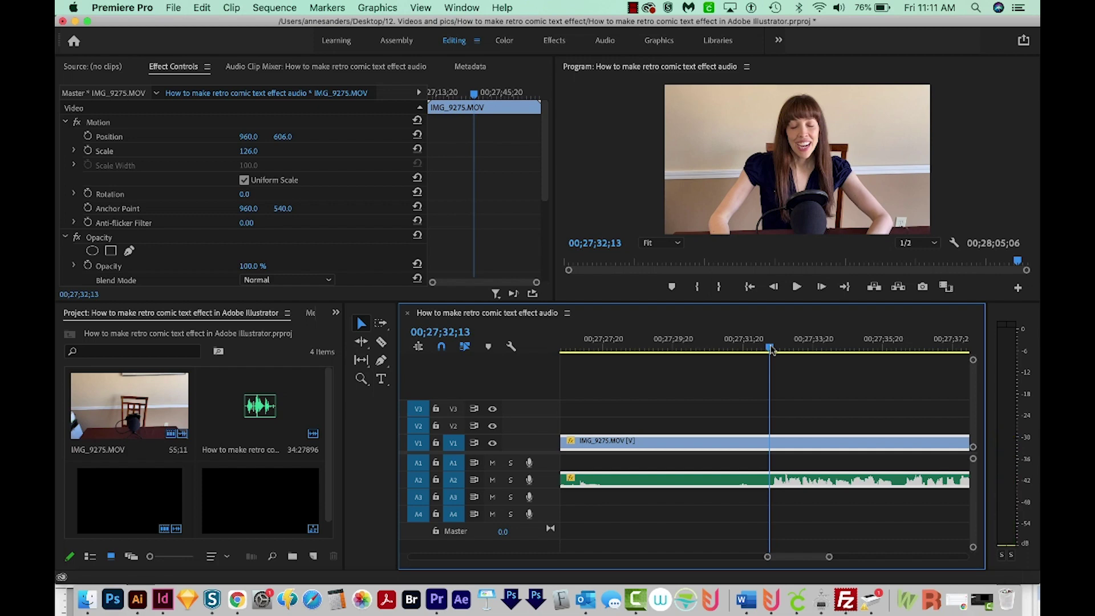
{"action": "key", "text": "space"}
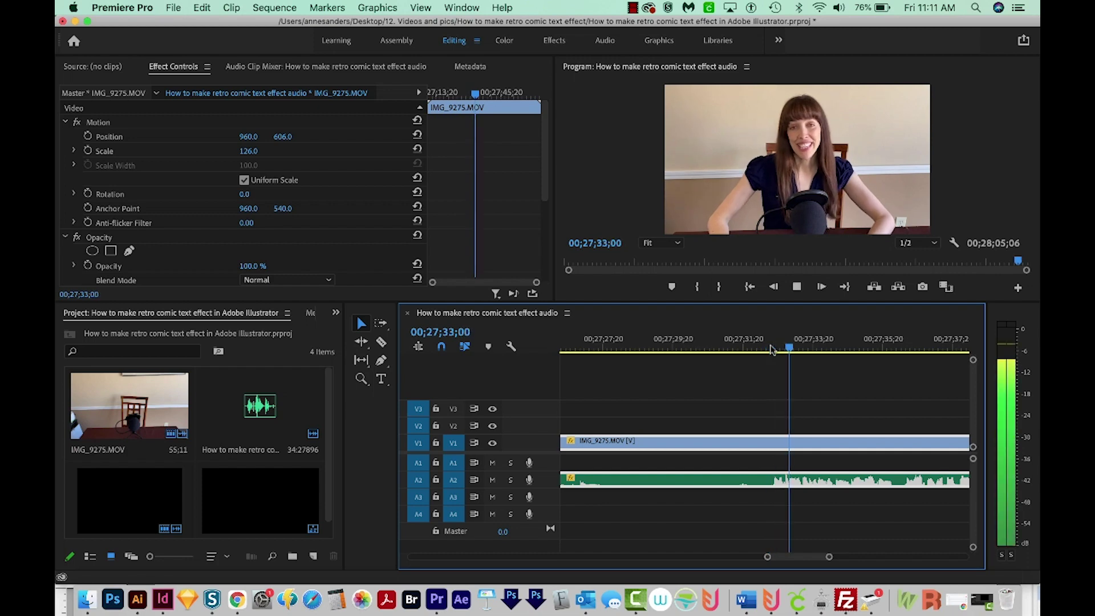
{"action": "left_click_drag", "start_coordinate": [771, 348], "coordinate": [773, 347]}
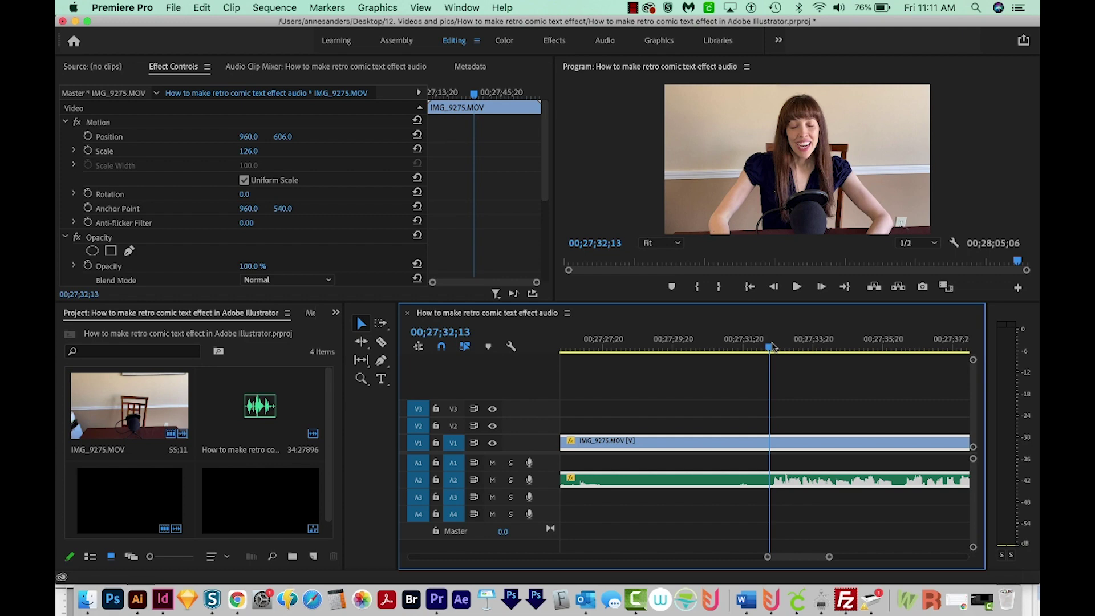
{"action": "key", "text": "super+k"}
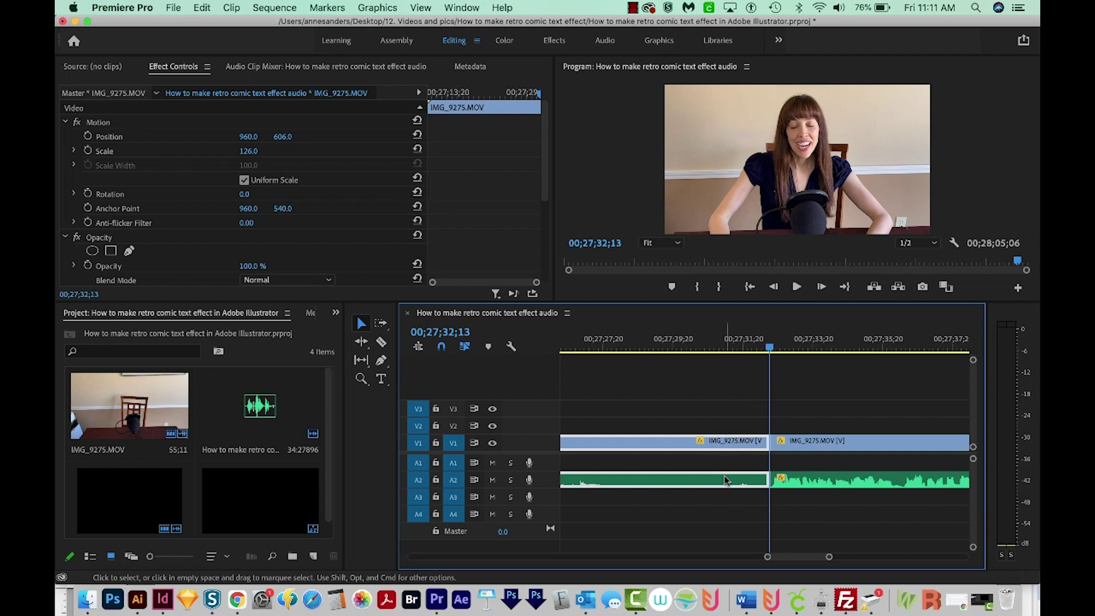
{"action": "key", "text": "q"}
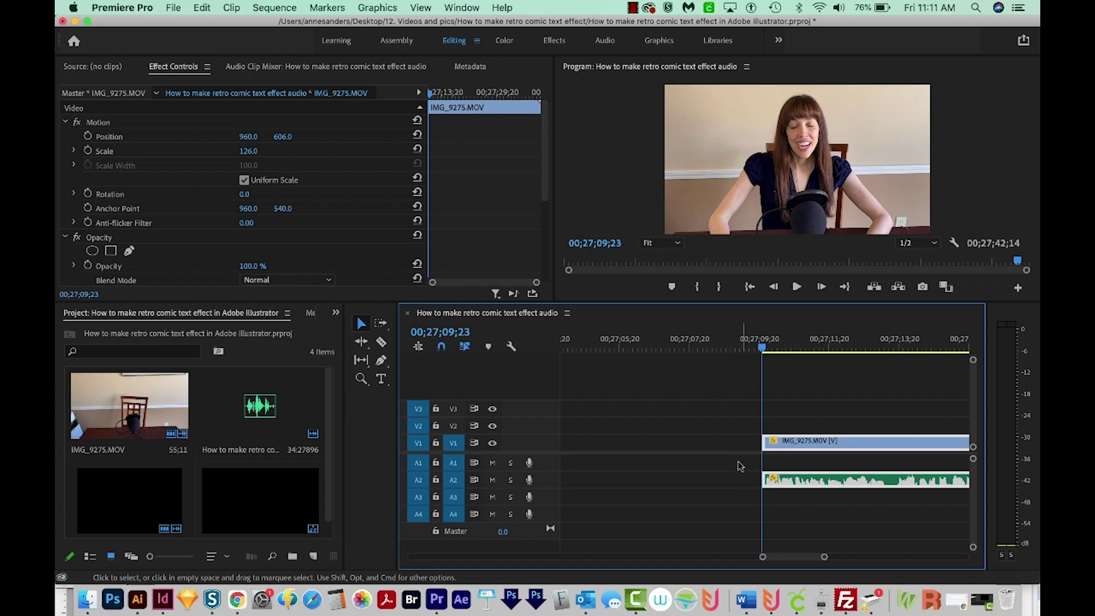
- Play back the edit, replaying from 00;27;18;18 to check the cut
{"action": "key", "text": "space"}
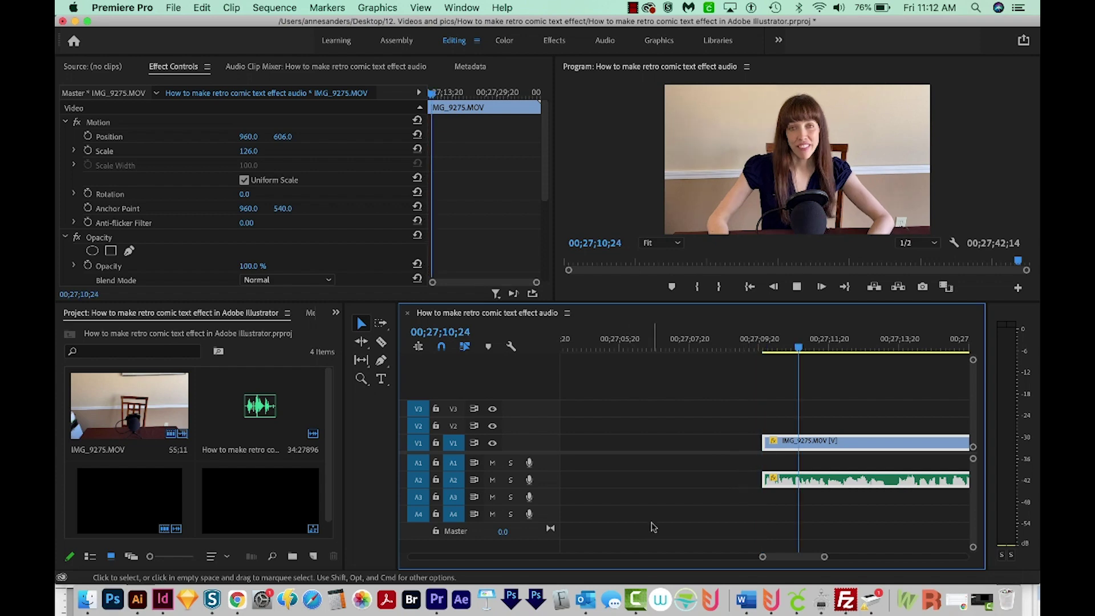
{"action": "key", "text": "space"}
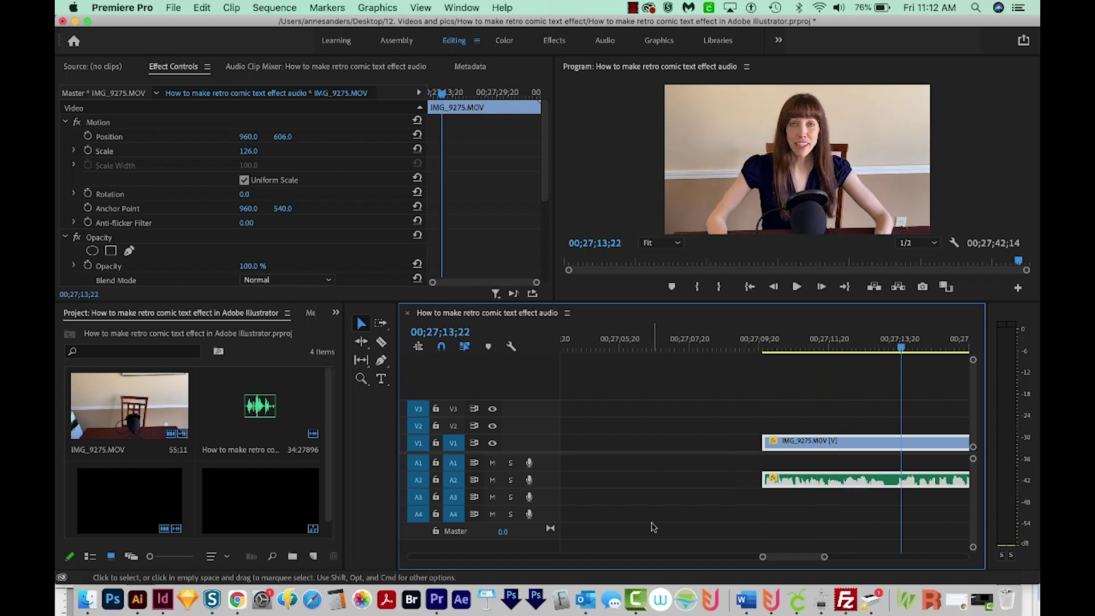
{"action": "key", "text": "space"}
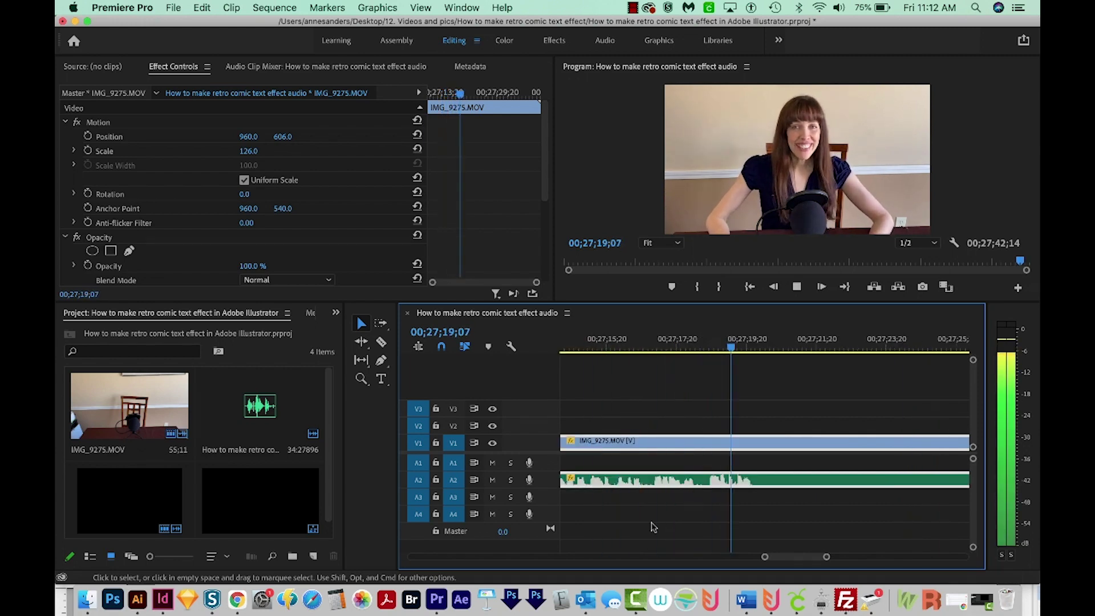
{"action": "key", "text": "space"}
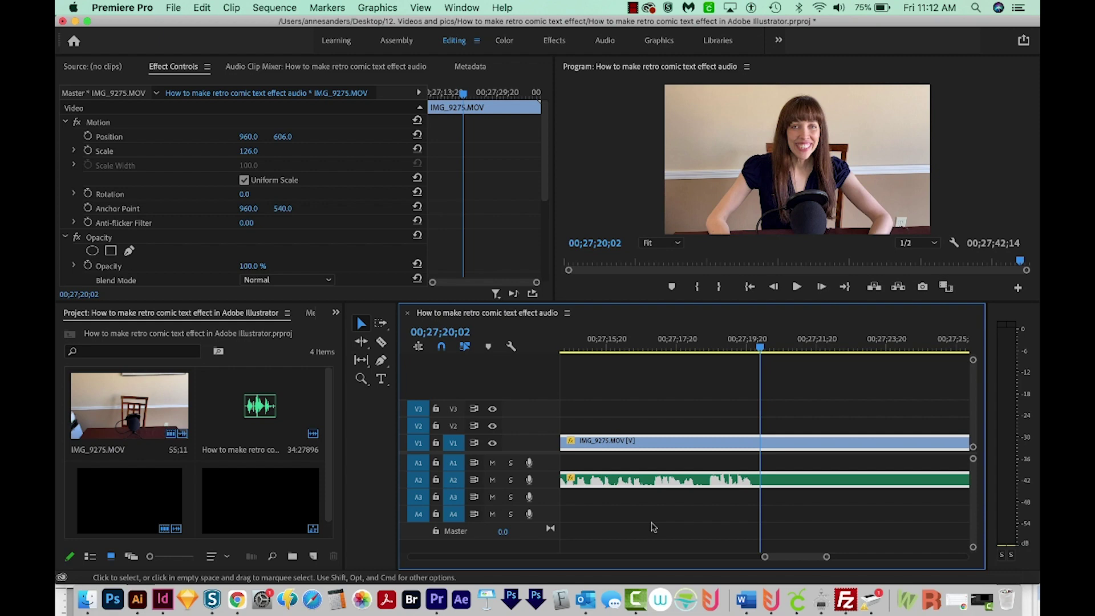
{"action": "left_click", "coordinate": [710, 345]}
{"action": "key", "text": "space"}
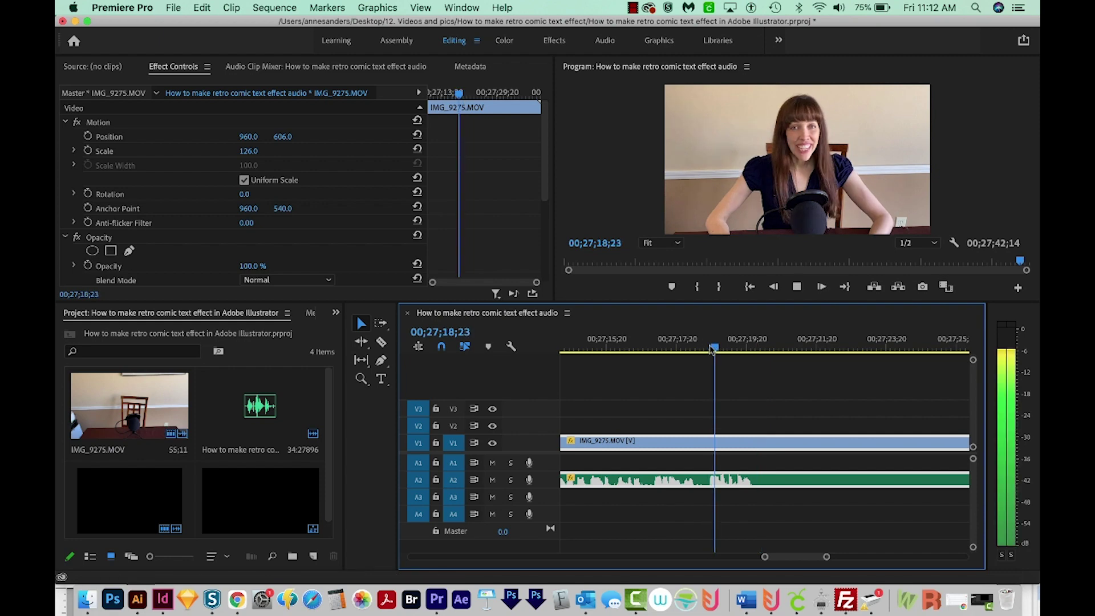
{"action": "key", "text": "space"}
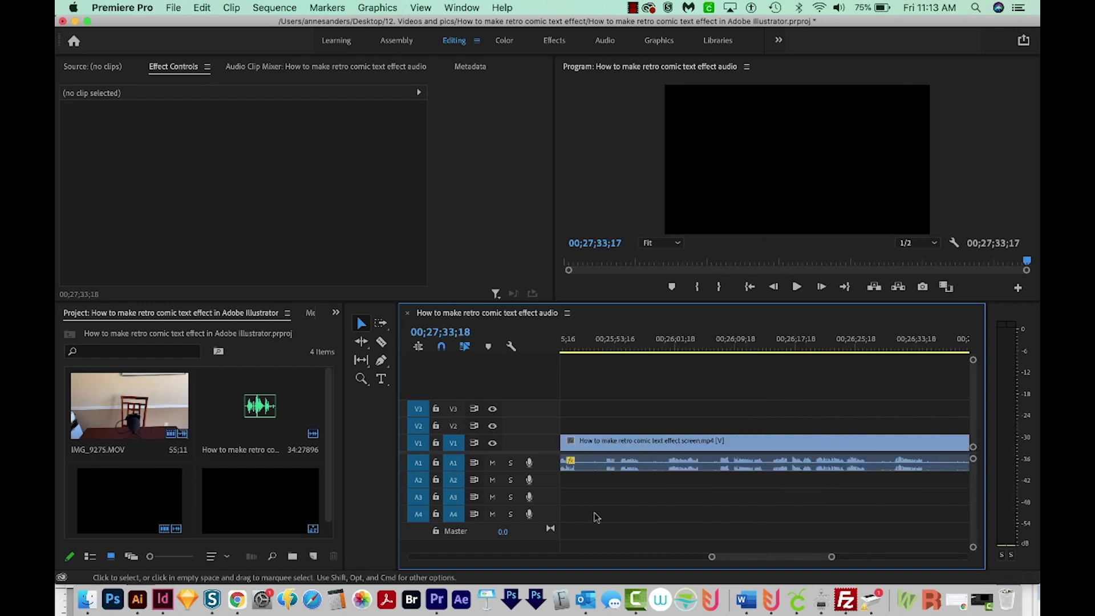
{"action": "scroll", "coordinate": [597, 514], "scroll_direction": "right", "scroll_amount": 5}
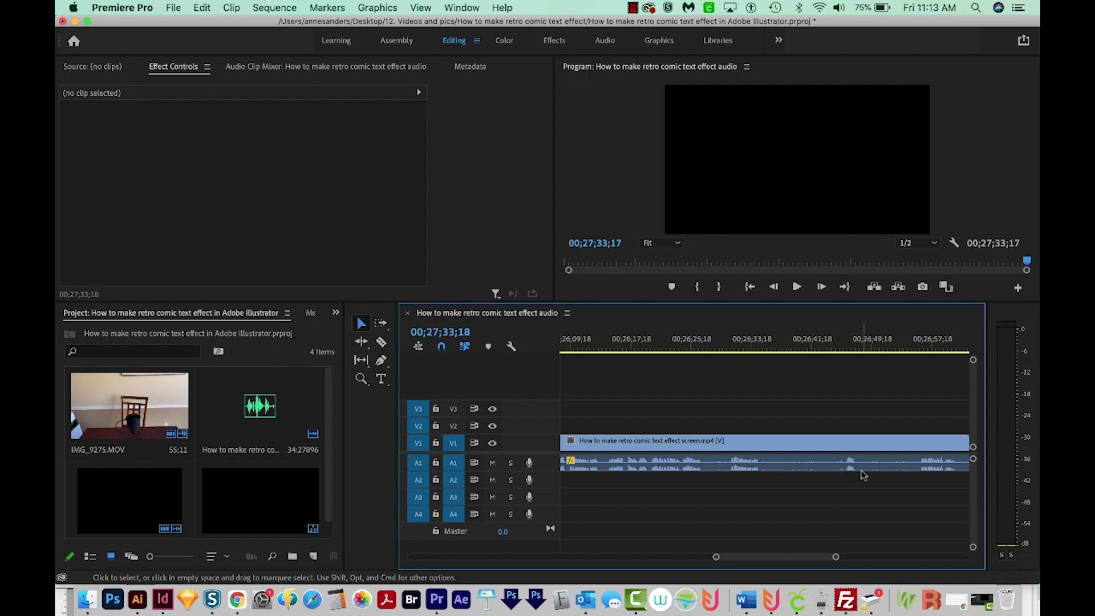
{"action": "scroll", "coordinate": [863, 475], "scroll_direction": "down", "scroll_amount": 5}
{"action": "left_click", "coordinate": [774, 346]}
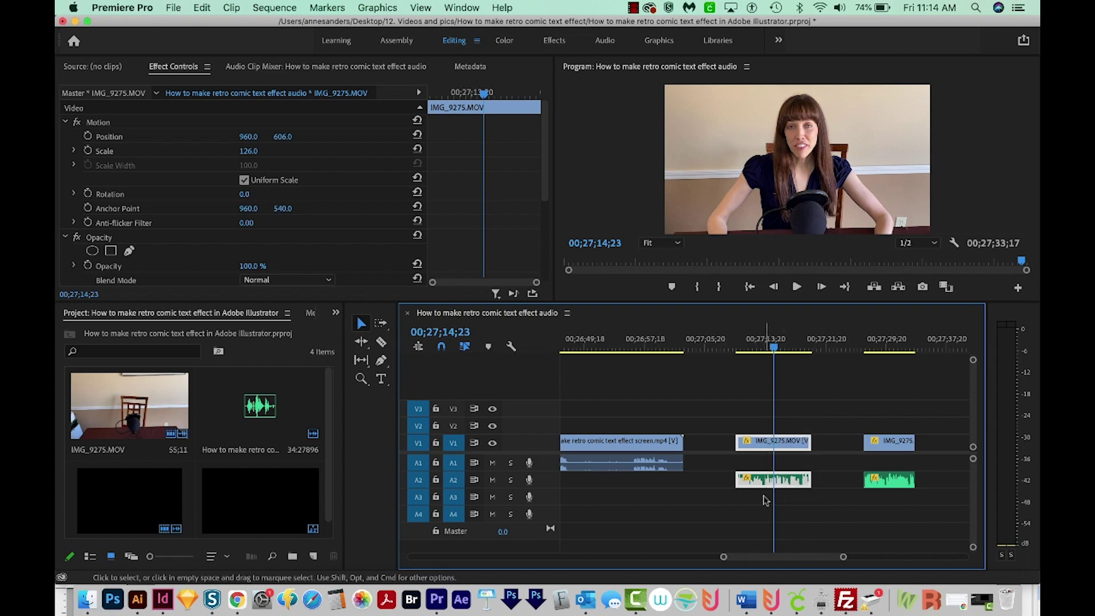
- Insert a short IMG_9275.MOV clip at the very start of the sequence
{"action": "key", "text": "backslash"}
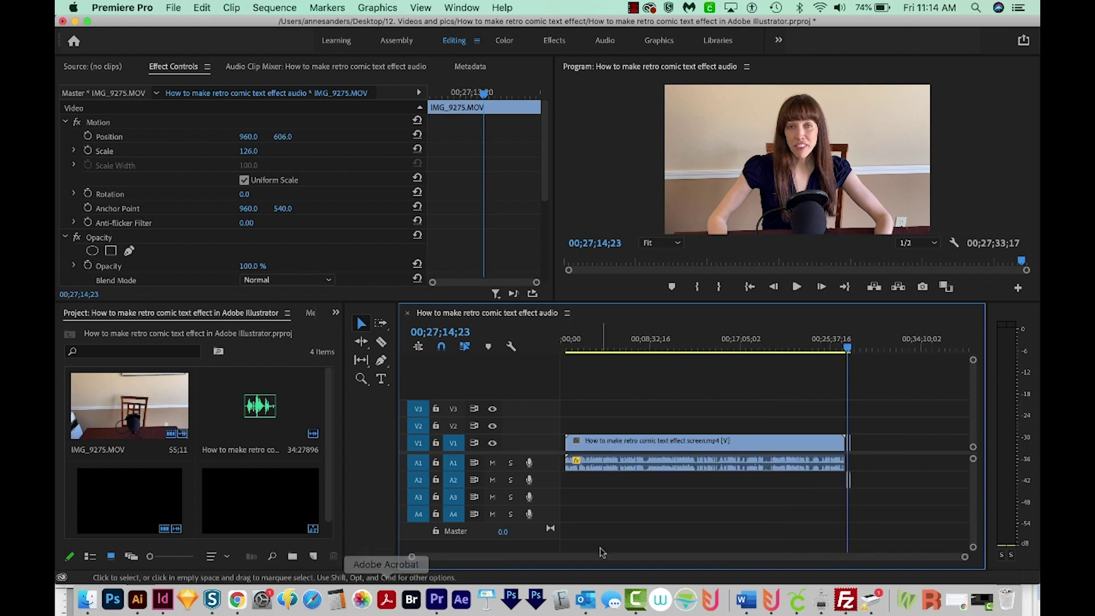
{"action": "left_click", "coordinate": [853, 461]}
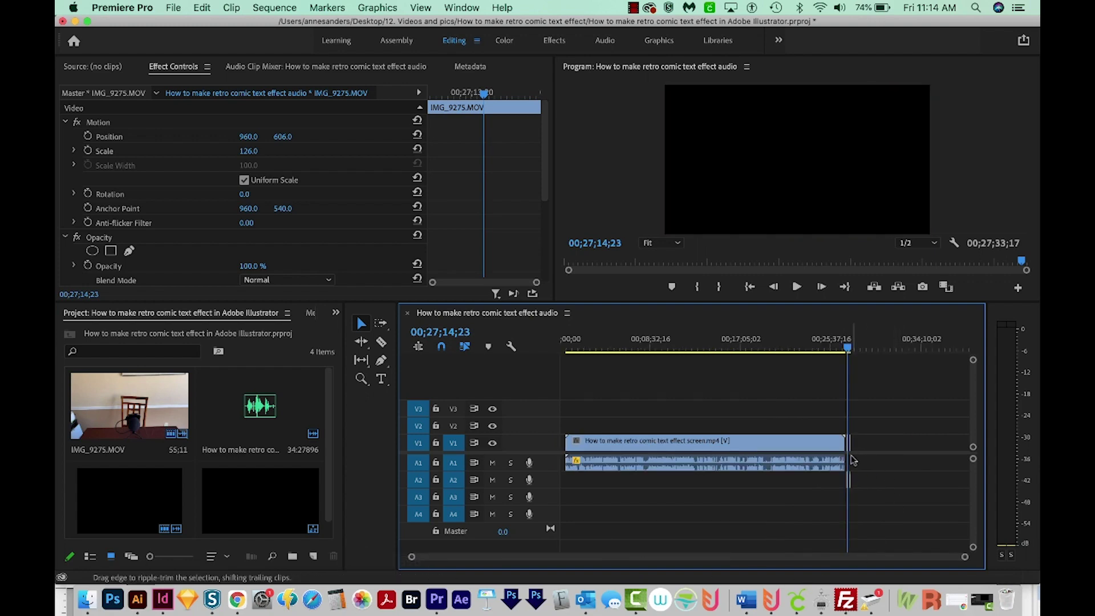
{"action": "left_click_drag", "start_coordinate": [572, 346], "coordinate": [562, 346]}
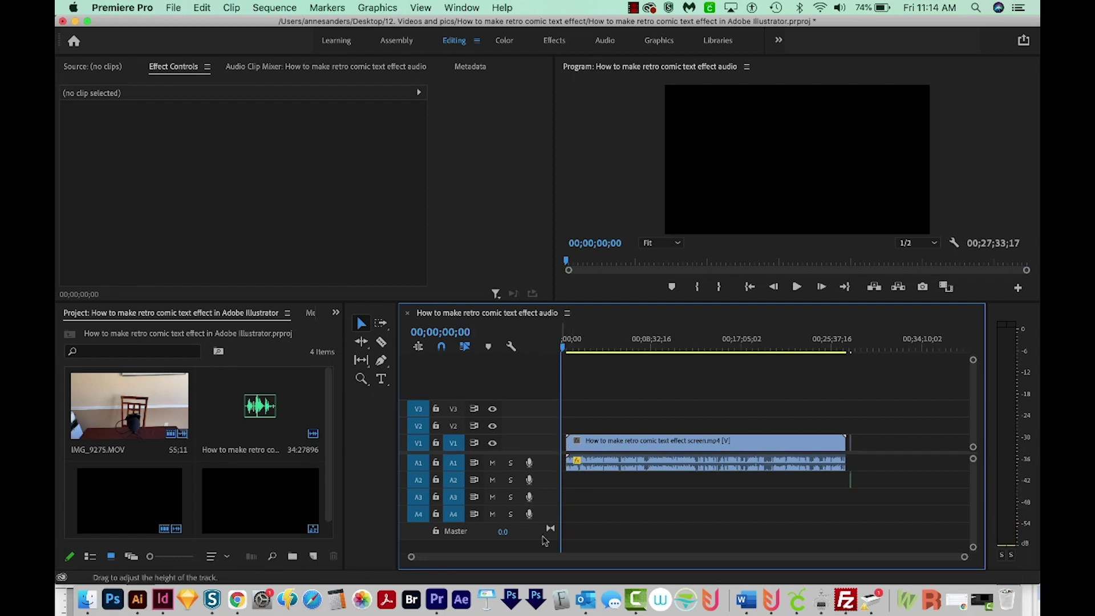
{"action": "key", "text": "equal"}
{"action": "key", "text": "equal"}
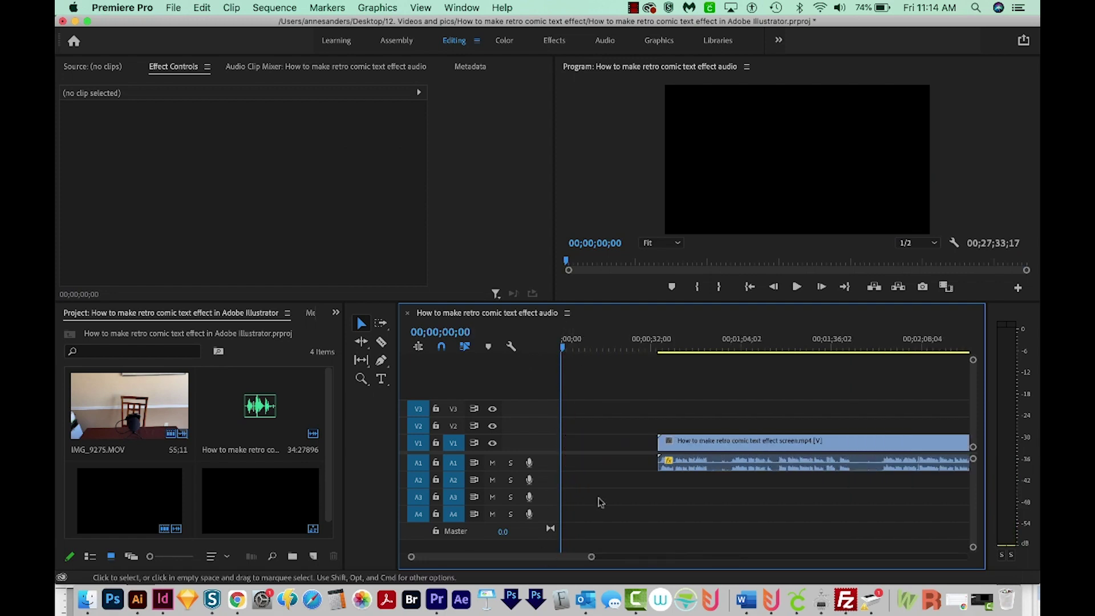
{"action": "key", "text": "super+v"}
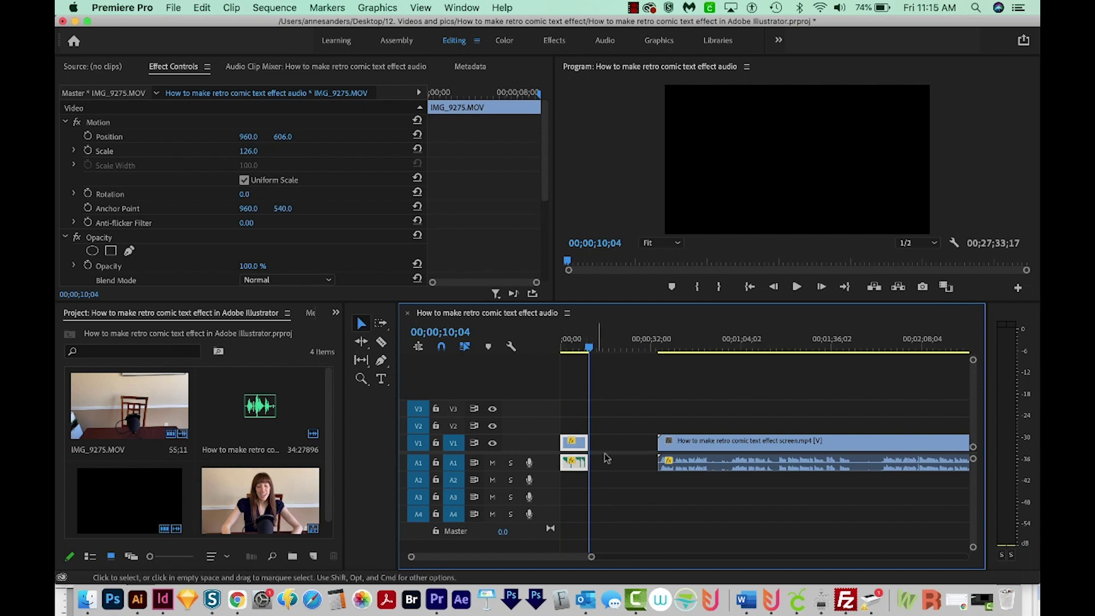
- Slide the screen recording and everything after it left to sit right after the intro clip
{"action": "key", "text": "a"}
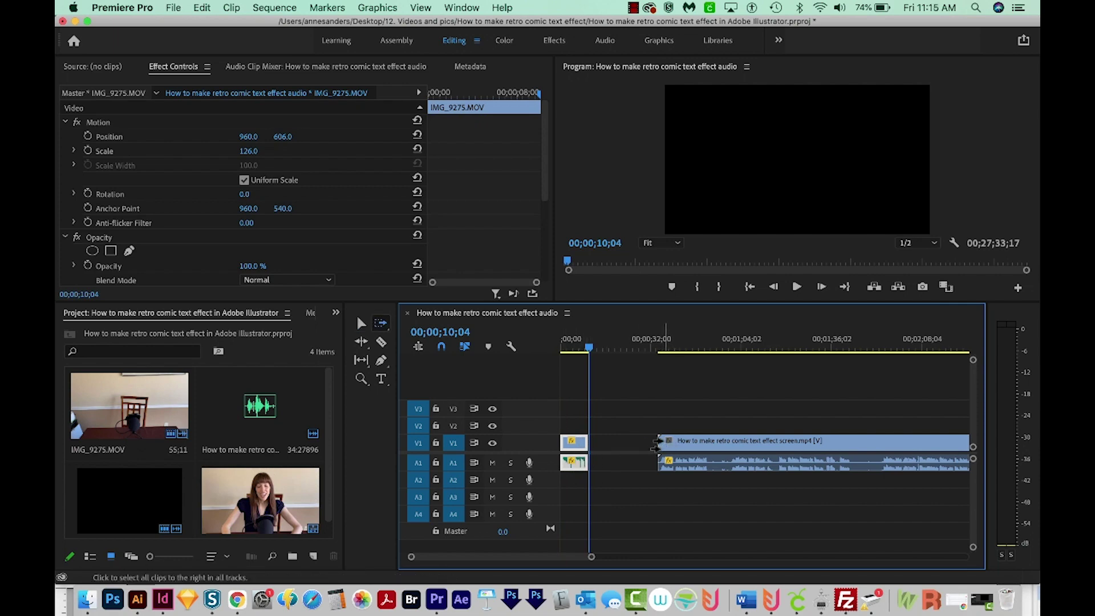
{"action": "left_click", "coordinate": [655, 446]}
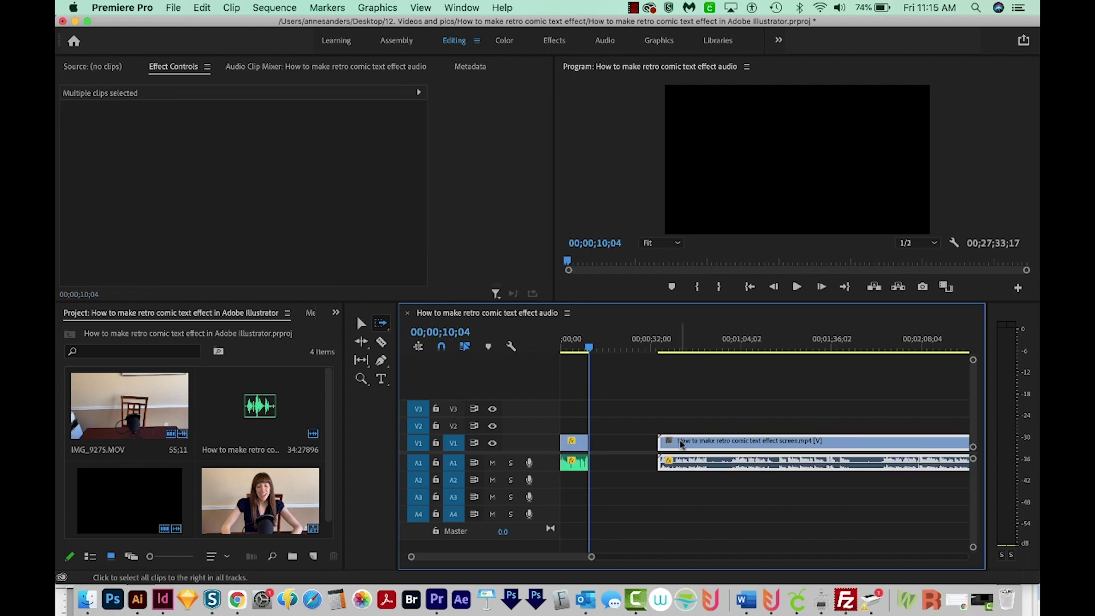
{"action": "left_click_drag", "start_coordinate": [682, 444], "coordinate": [615, 454]}
{"action": "left_click", "coordinate": [593, 348]}
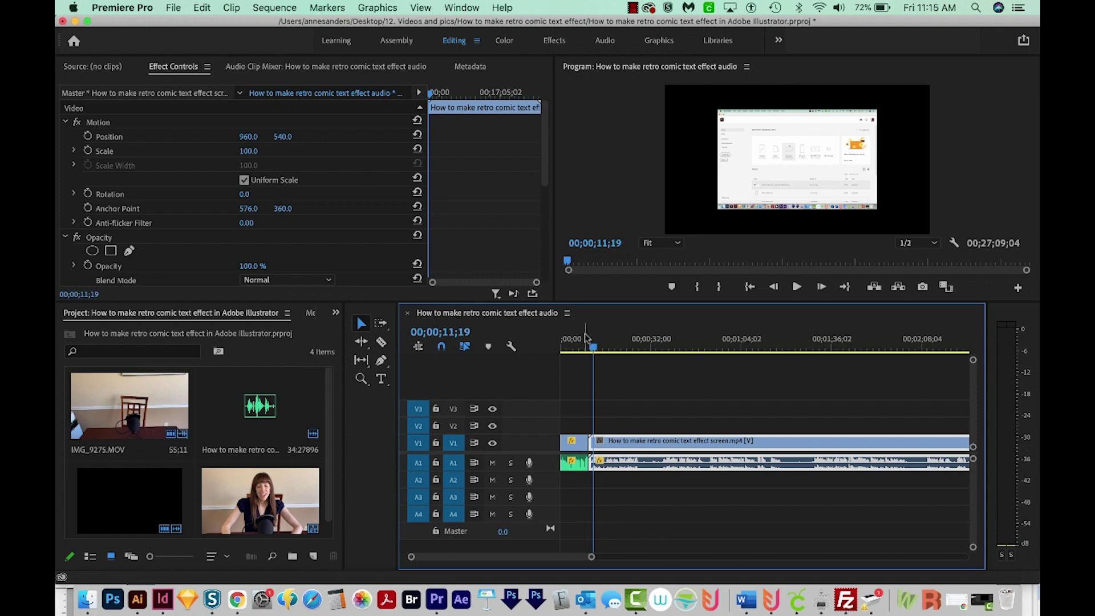
{"action": "key", "text": "="}
{"action": "key", "text": "="}
{"action": "key", "text": "="}
{"action": "key", "text": "="}
{"action": "key", "text": "="}
{"action": "left_click", "coordinate": [779, 348]}
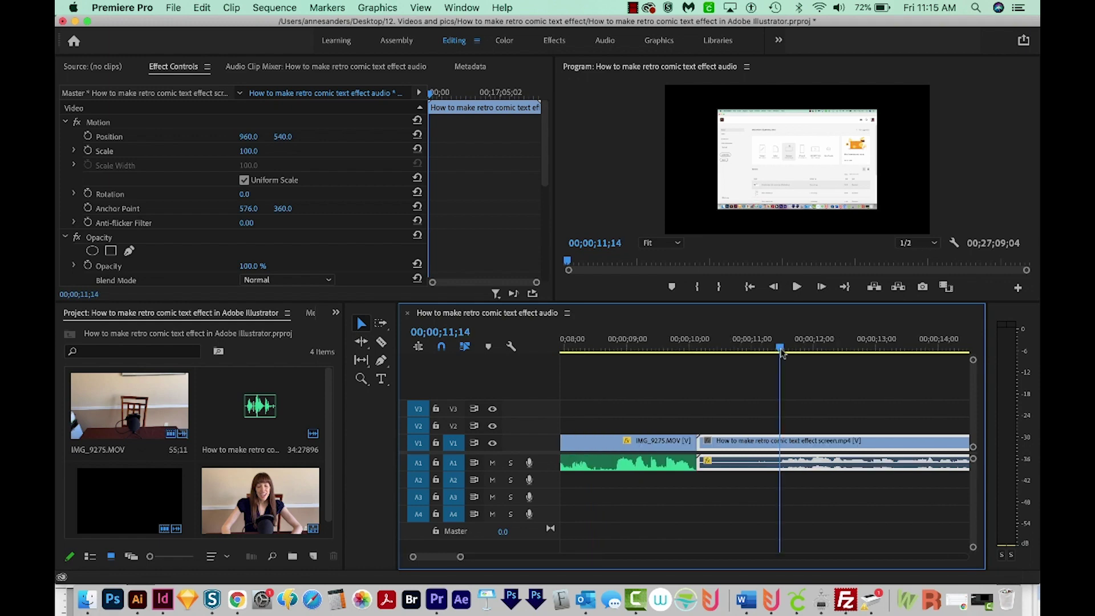
- Split at 11;14, ripple-delete the 10;04–11;14 stretch, and set the screen recording's Scale to 150
{"action": "key", "text": "super+k"}
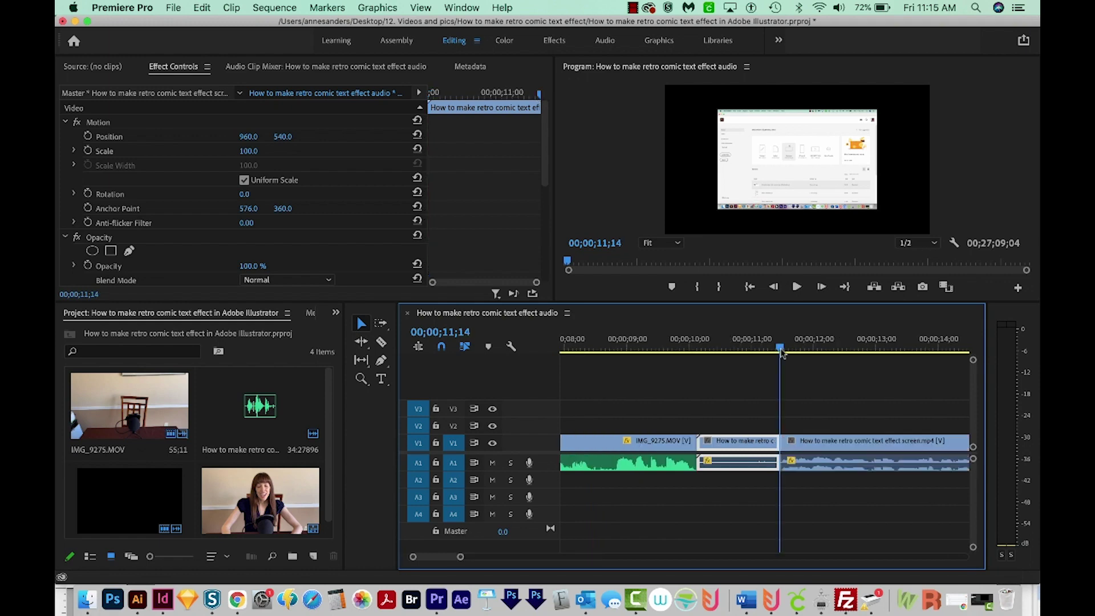
{"action": "key", "text": "q"}
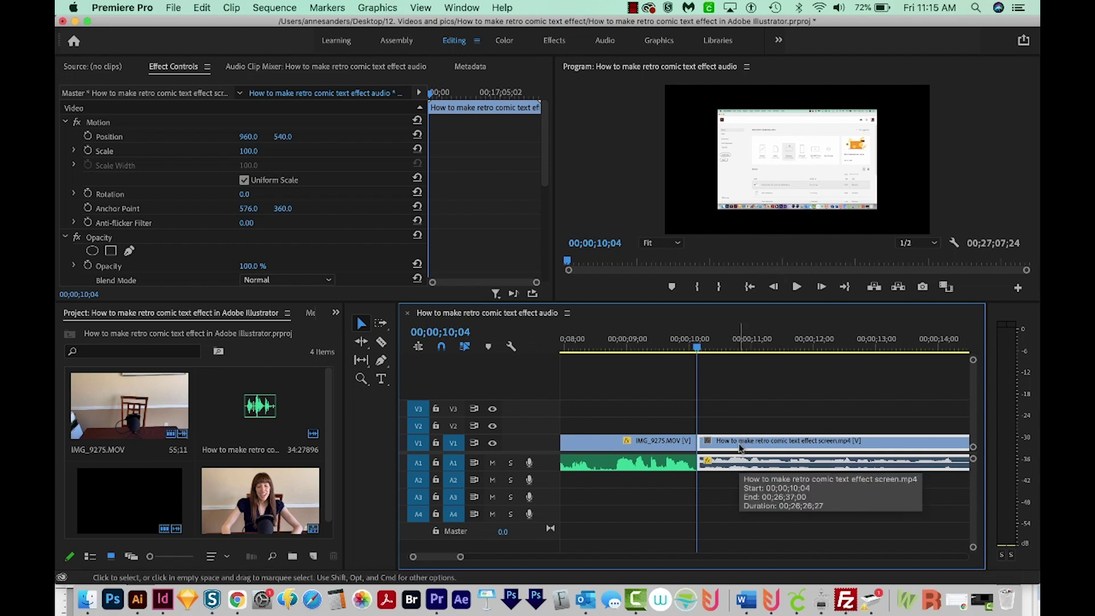
{"action": "left_click", "coordinate": [249, 151]}
{"action": "type", "text": "150"}
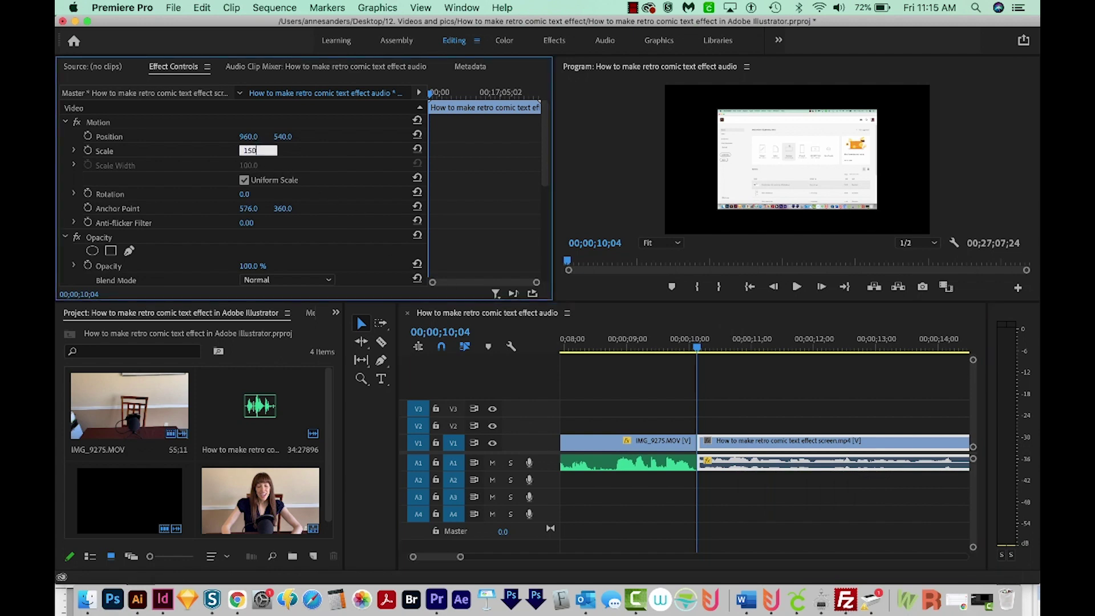
{"action": "key", "text": "Return"}
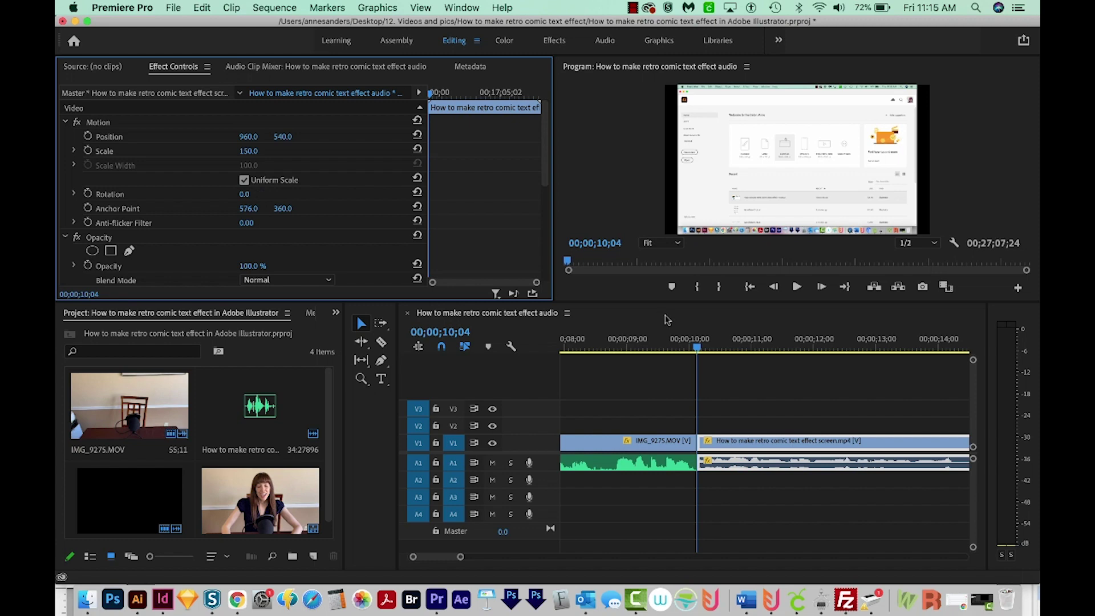
{"action": "left_click", "coordinate": [671, 350]}
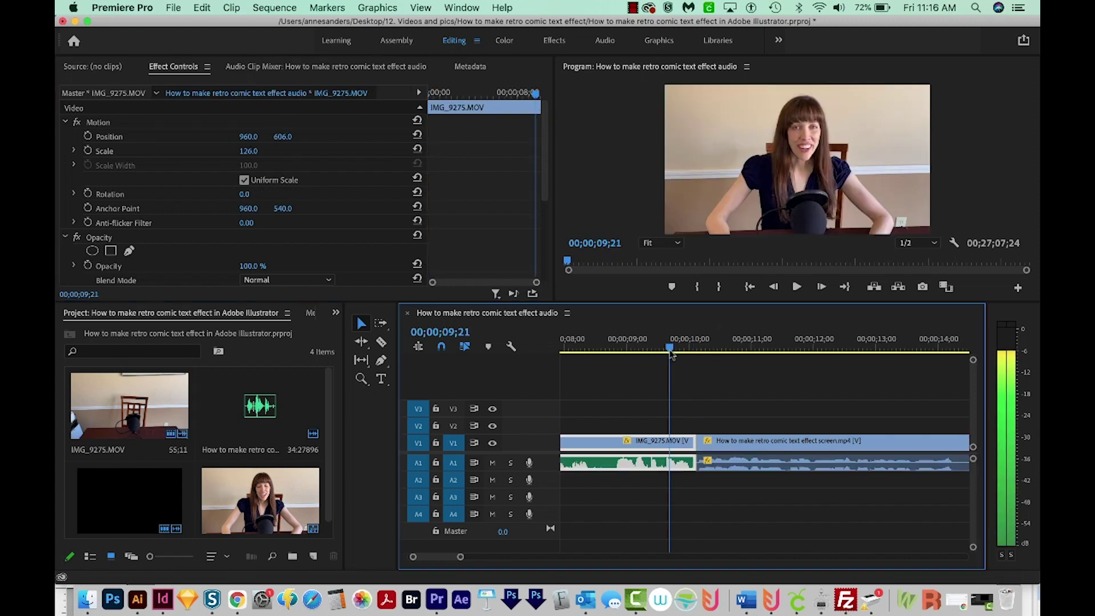
- Add a Cross Dissolve at the IMG_9275.MOV–screen recording cut and trim it to 18 frames
{"action": "left_click_drag", "start_coordinate": [669, 350], "coordinate": [705, 351]}
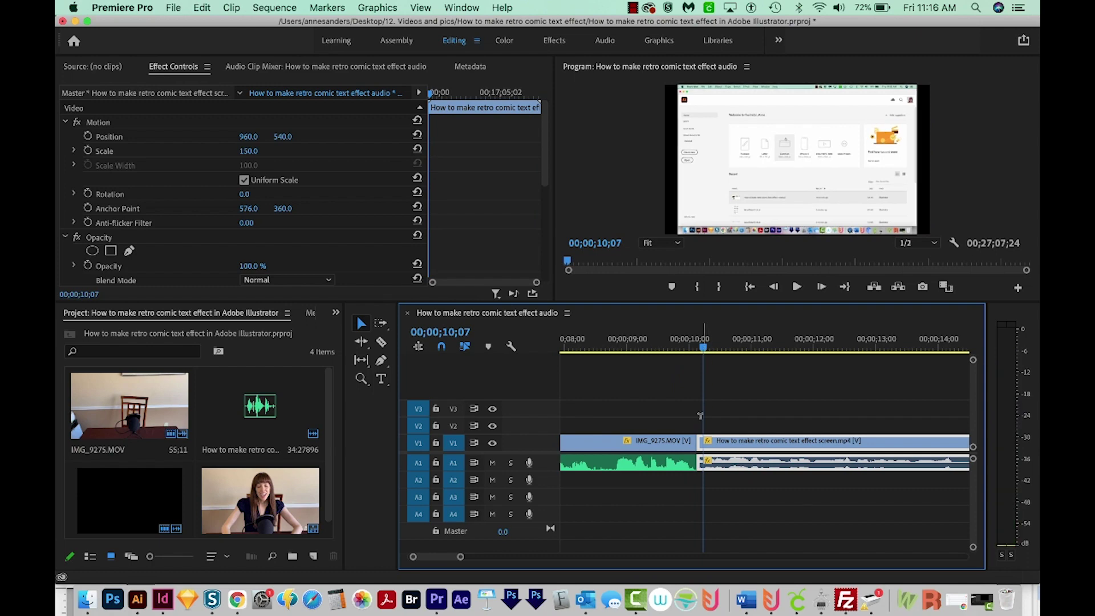
{"action": "left_click", "coordinate": [697, 445]}
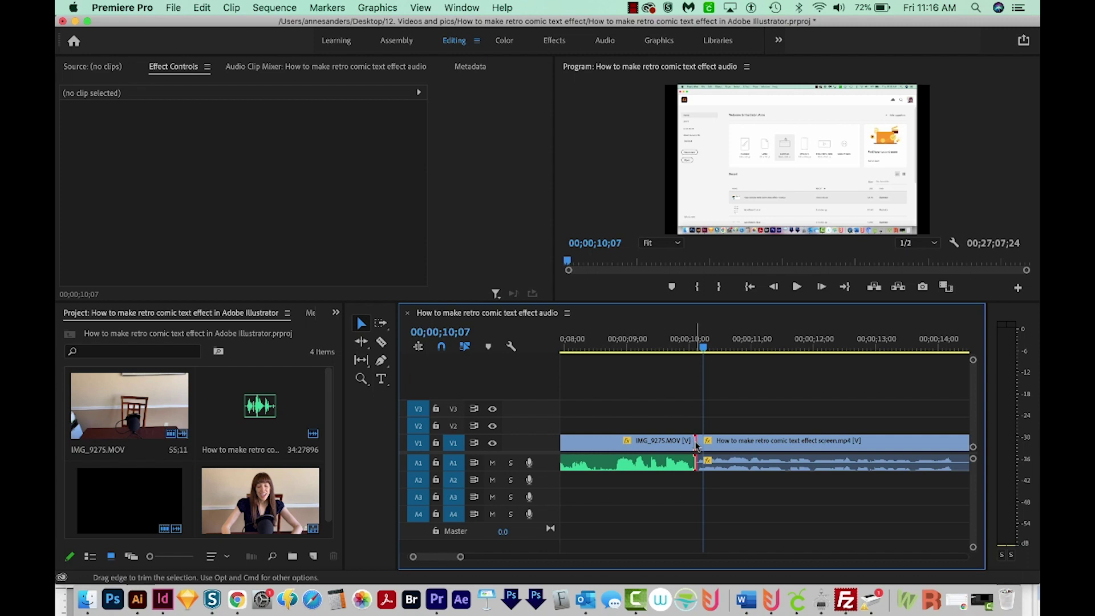
{"action": "key", "text": "super+d"}
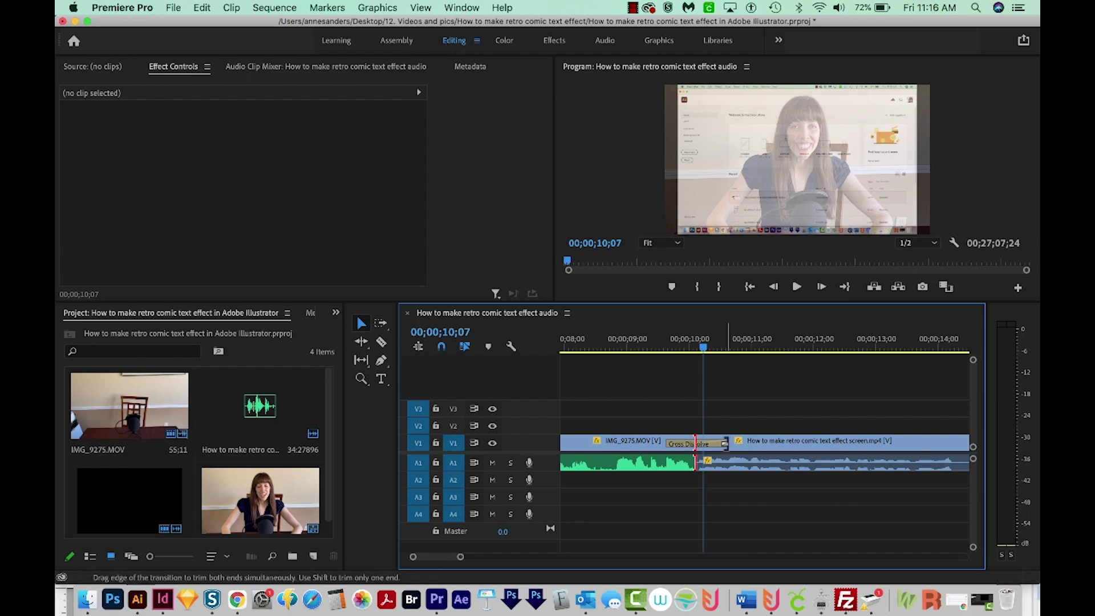
{"action": "left_click_drag", "start_coordinate": [725, 443], "coordinate": [711, 444]}
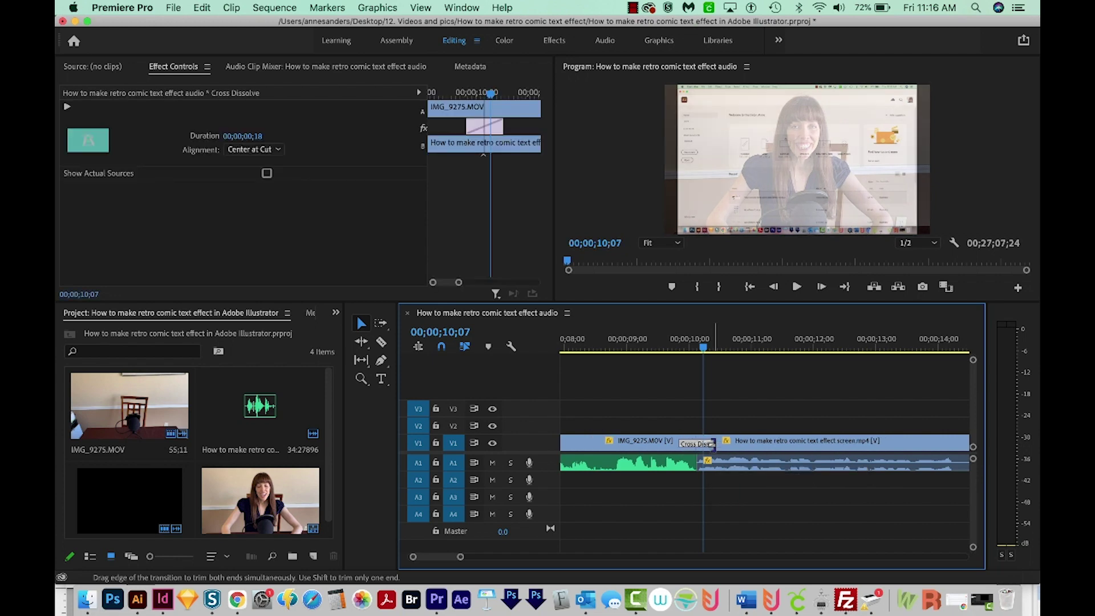
- Play back the dissolve from 09;11 to check it
{"action": "left_click", "coordinate": [651, 346]}
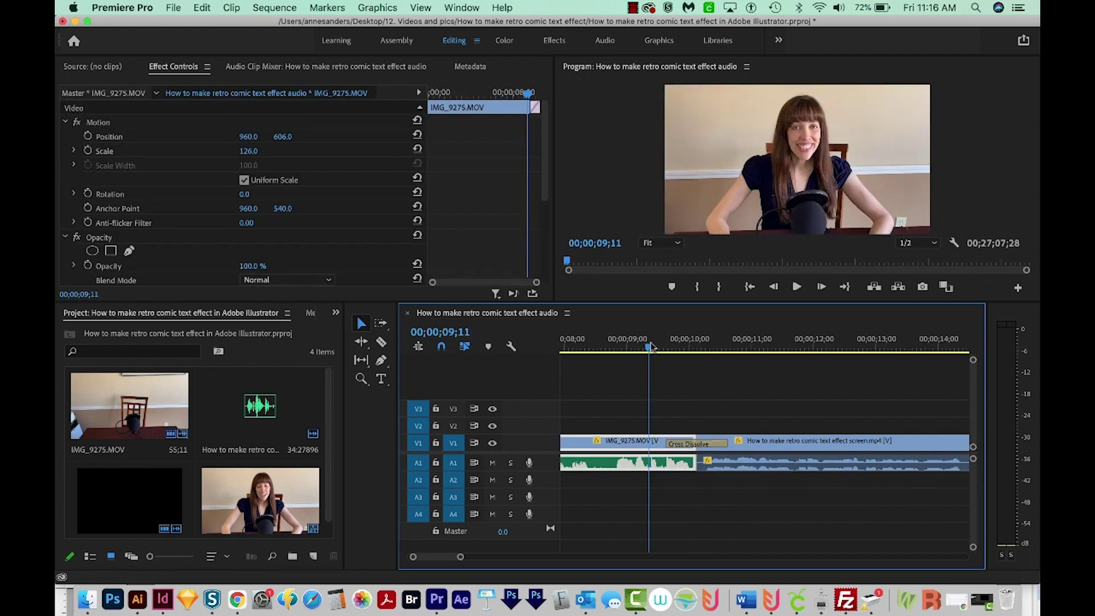
{"action": "key", "text": "space"}
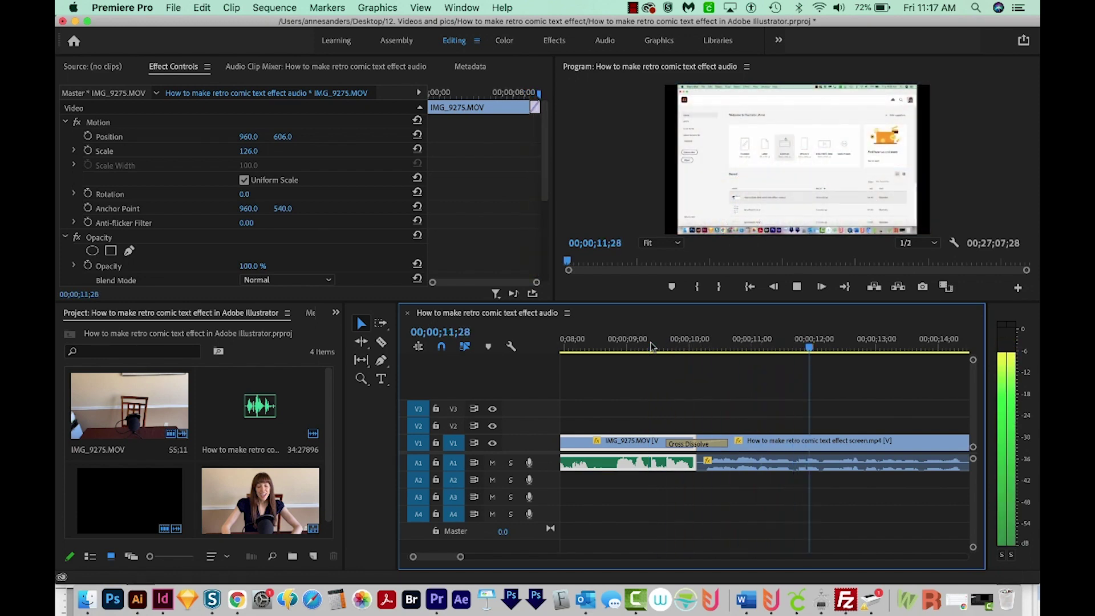
{"action": "key", "text": "space"}
{"action": "scroll", "coordinate": [770, 356], "scroll_direction": "right", "scroll_amount": 3}
- Play the screen recording to locate the 14;15 cut point
{"action": "left_click_drag", "start_coordinate": [776, 348], "coordinate": [821, 342]}
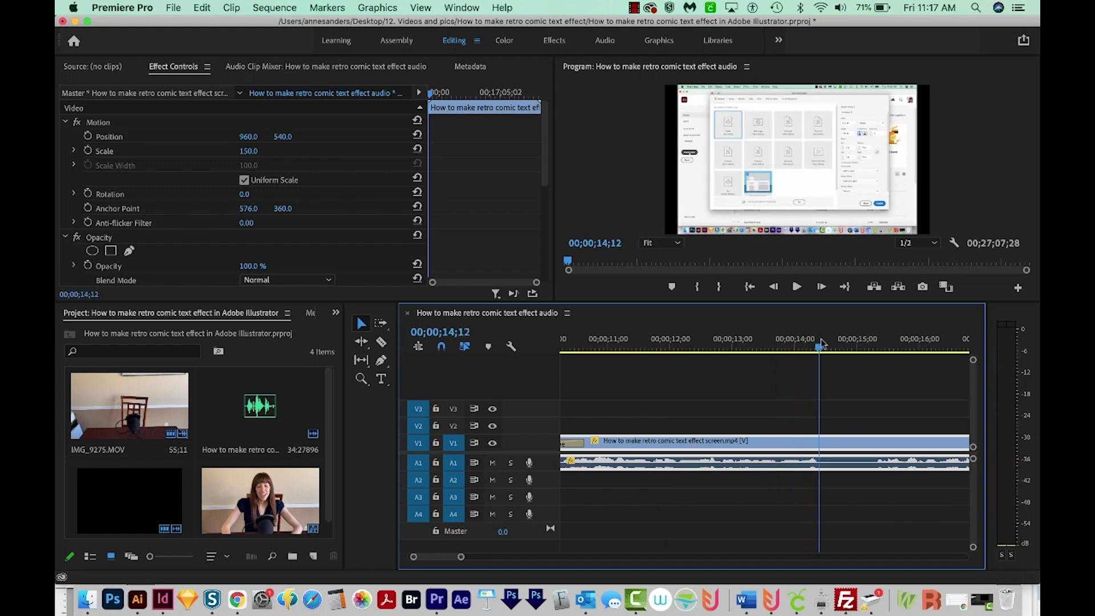
{"action": "left_click", "coordinate": [795, 346]}
{"action": "key", "text": "space"}
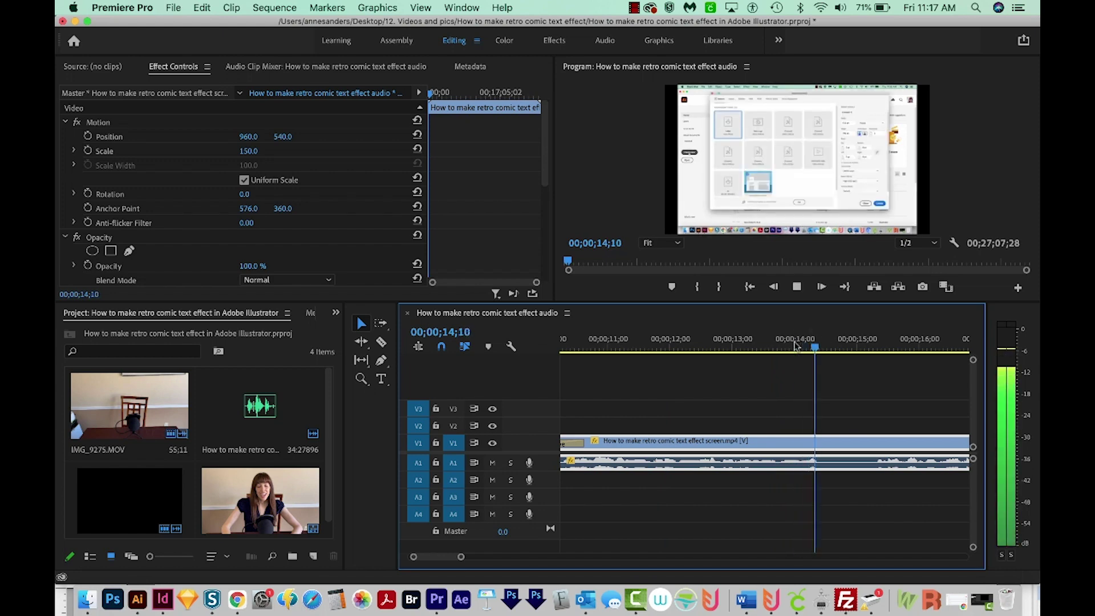
{"action": "left_click", "coordinate": [758, 348]}
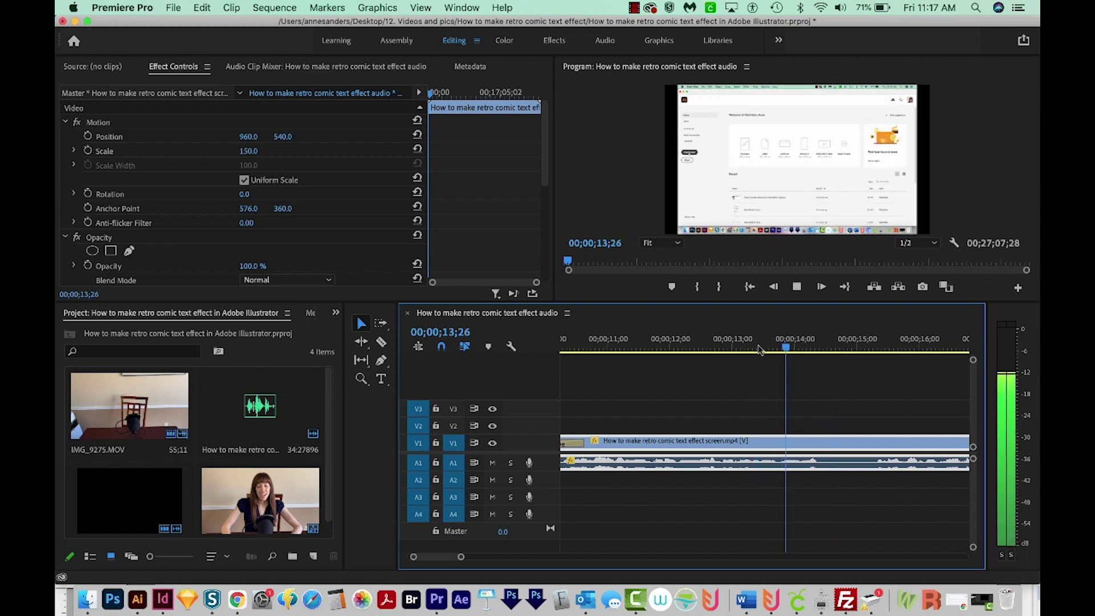
{"action": "key", "text": "space"}
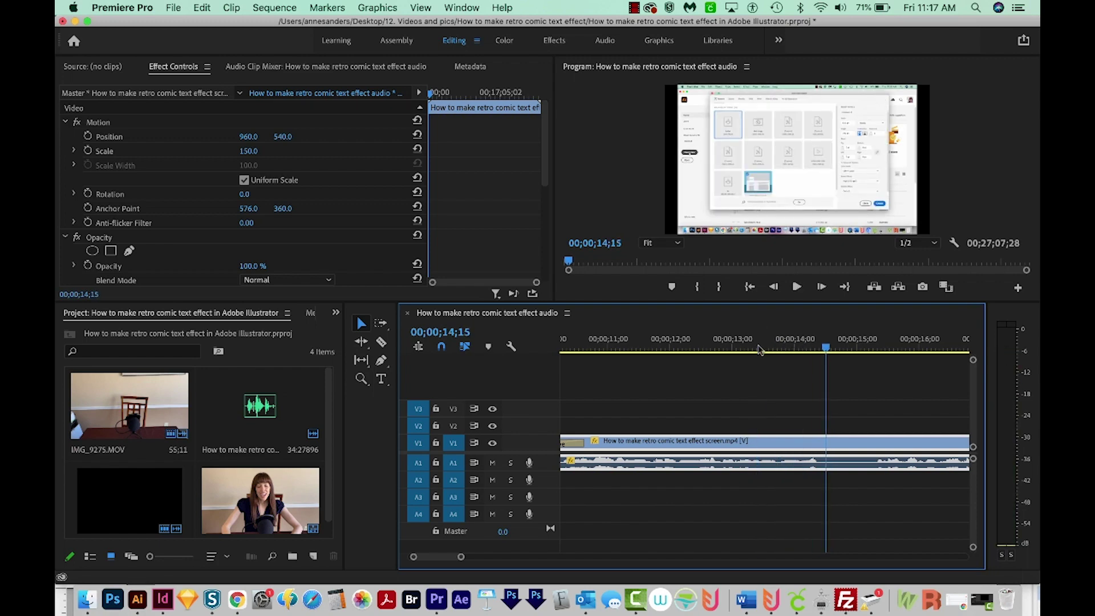
- Split at 15;08 and ripple-delete the 14;15–15;08 piece, closing the gap
{"action": "left_click", "coordinate": [876, 348]}
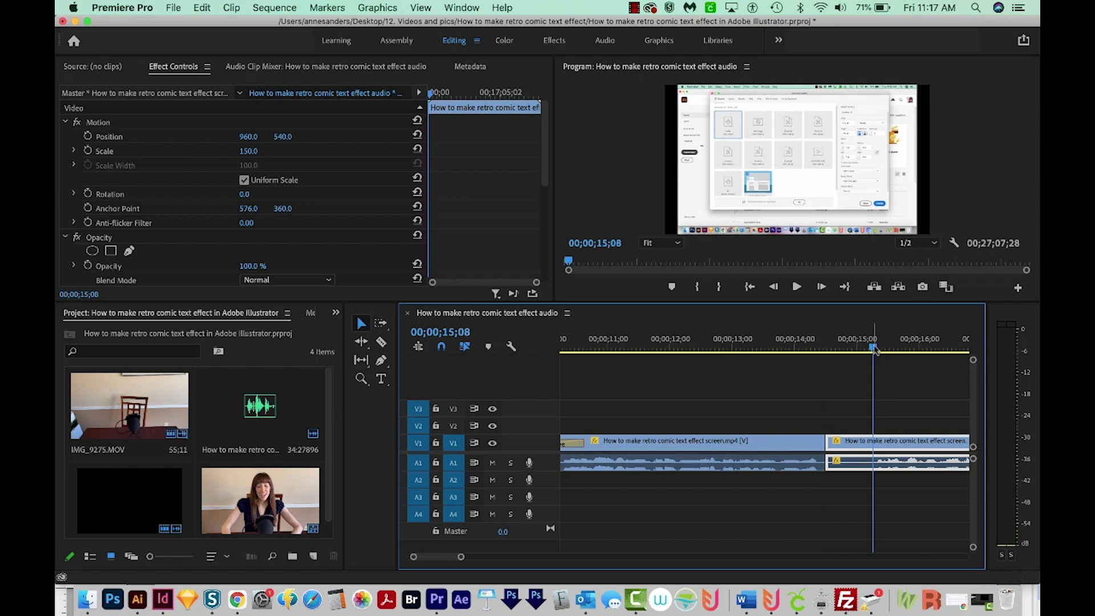
{"action": "key", "text": "super+k"}
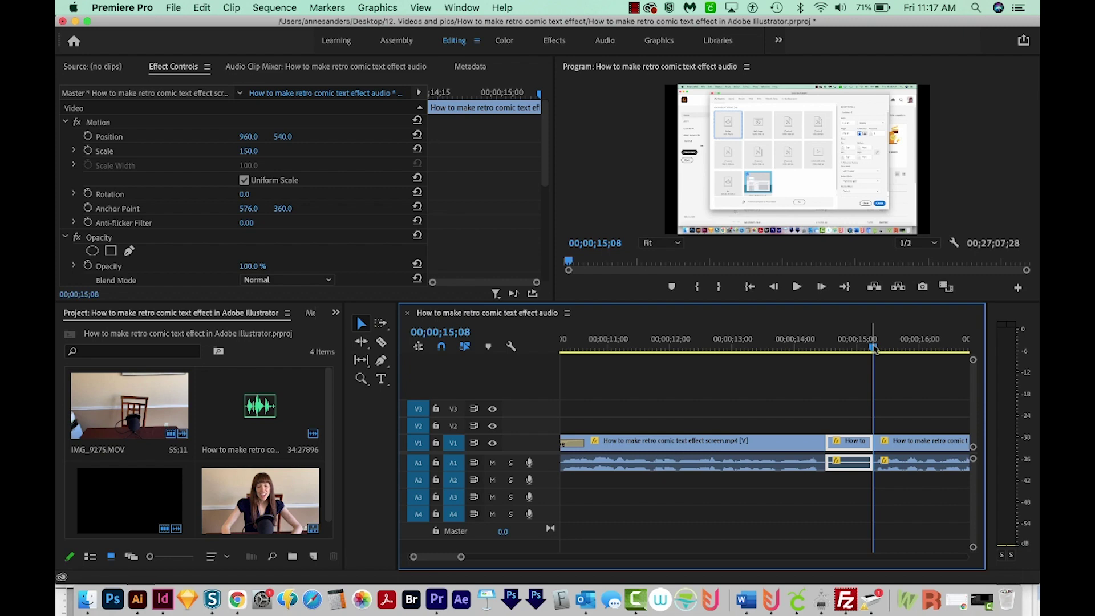
{"action": "key", "text": "alt+BackSpace"}
{"action": "key", "text": "Up"}
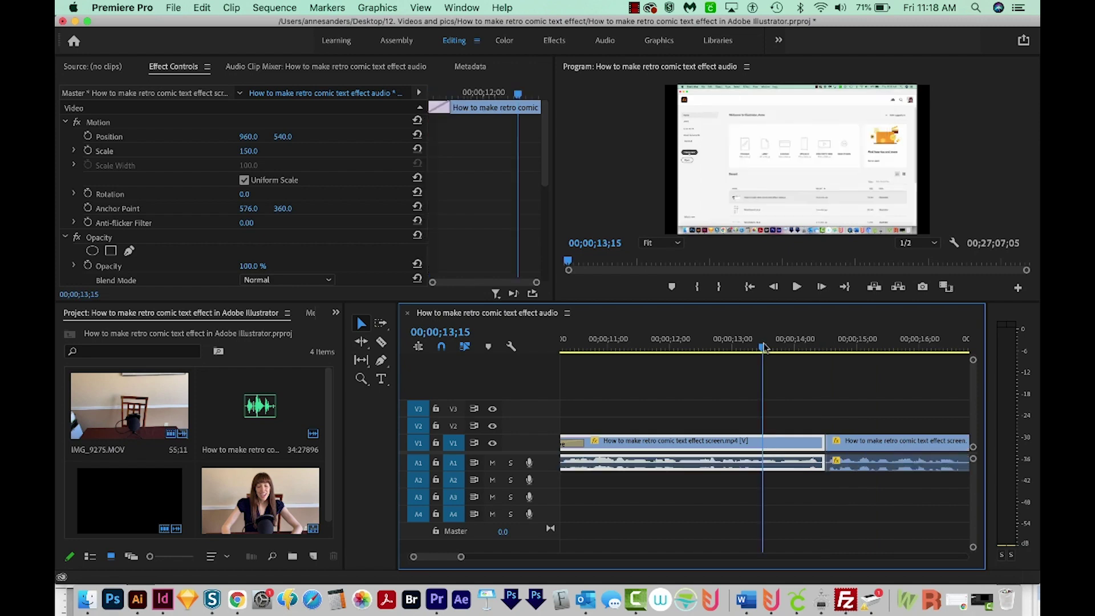
{"action": "key", "text": "Down"}
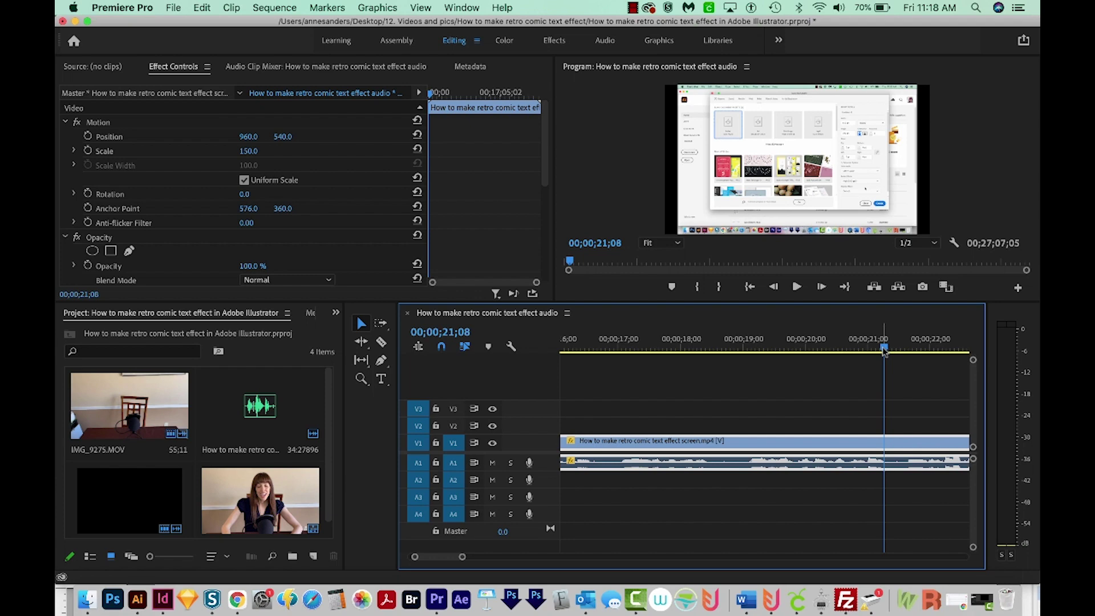
- Save the project and split the screen recording at 21;10
{"action": "left_click_drag", "start_coordinate": [884, 351], "coordinate": [889, 351]}
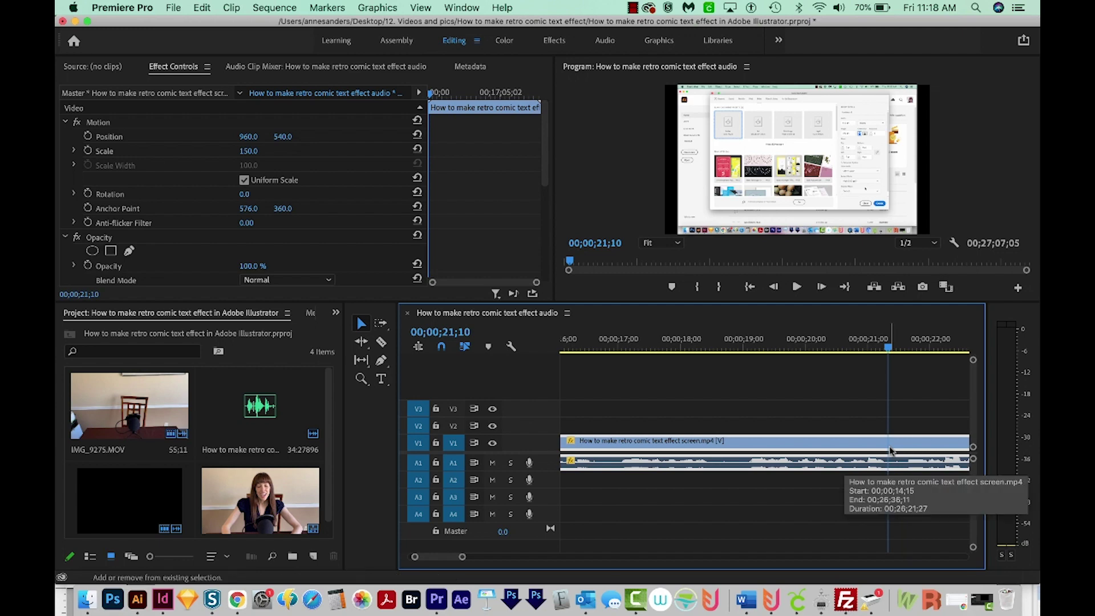
{"action": "key", "text": "super+s"}
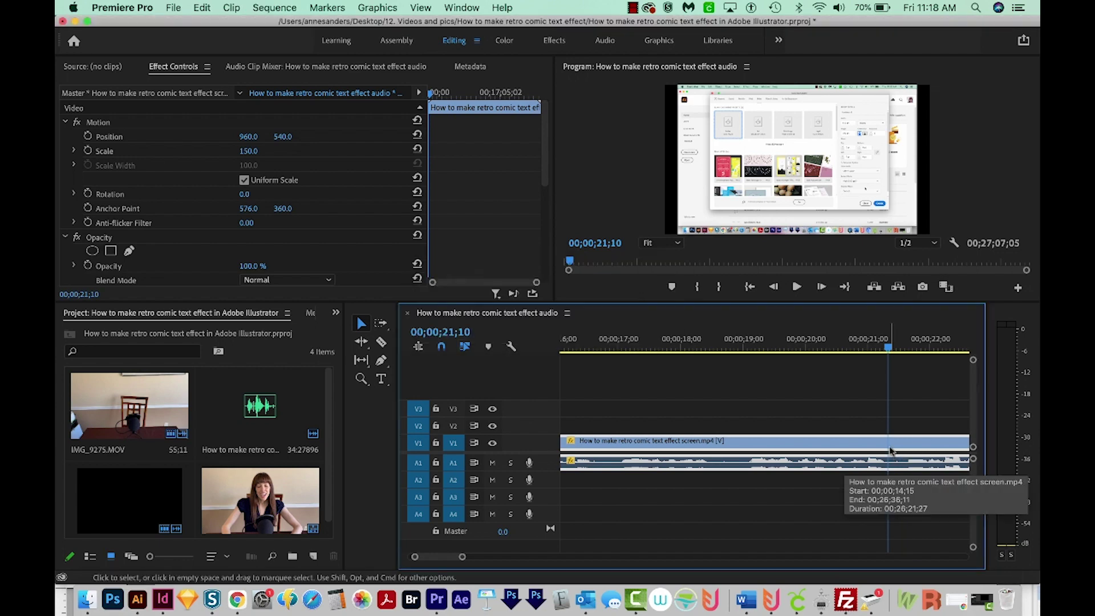
{"action": "key", "text": "super+k"}
- Shift all clips after the 21;10 cut 19 frames right to open a gap
{"action": "key", "text": "a"}
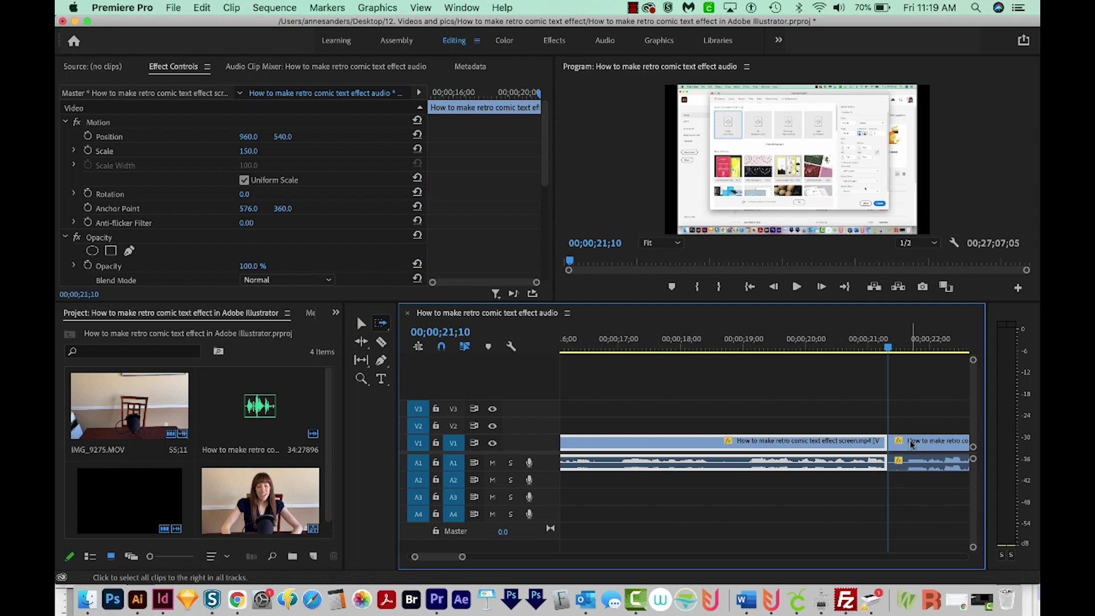
{"action": "left_click", "coordinate": [906, 442]}
{"action": "left_click_drag", "start_coordinate": [906, 442], "coordinate": [952, 442]}
{"action": "key", "text": "super+Tab"}
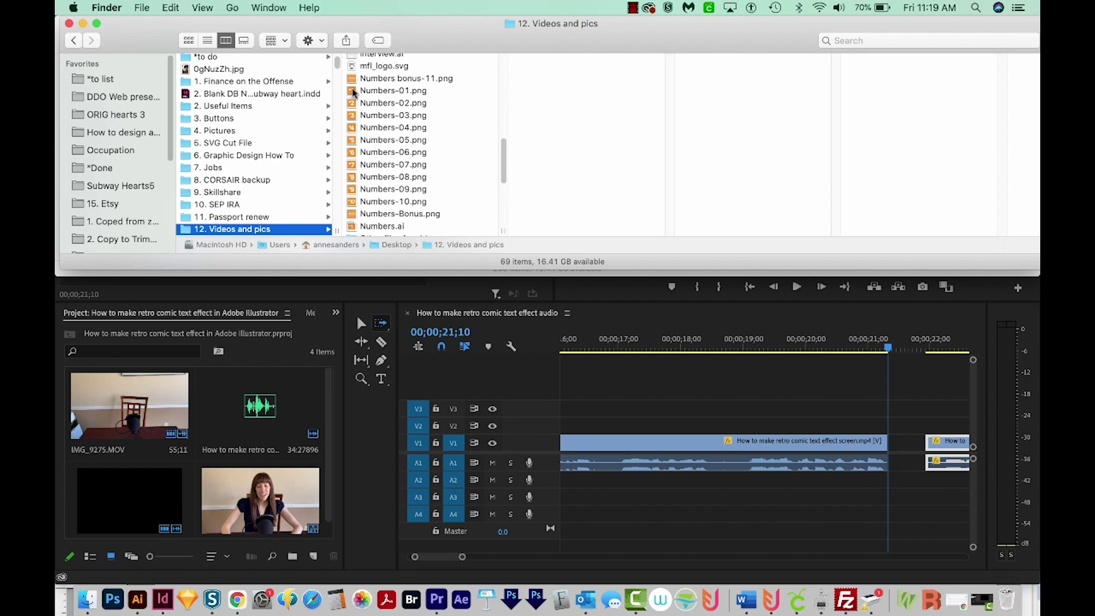
- Drag Numbers-01.png from Finder onto track V3 at 21;10
{"action": "left_click_drag", "start_coordinate": [354, 92], "coordinate": [915, 410]}
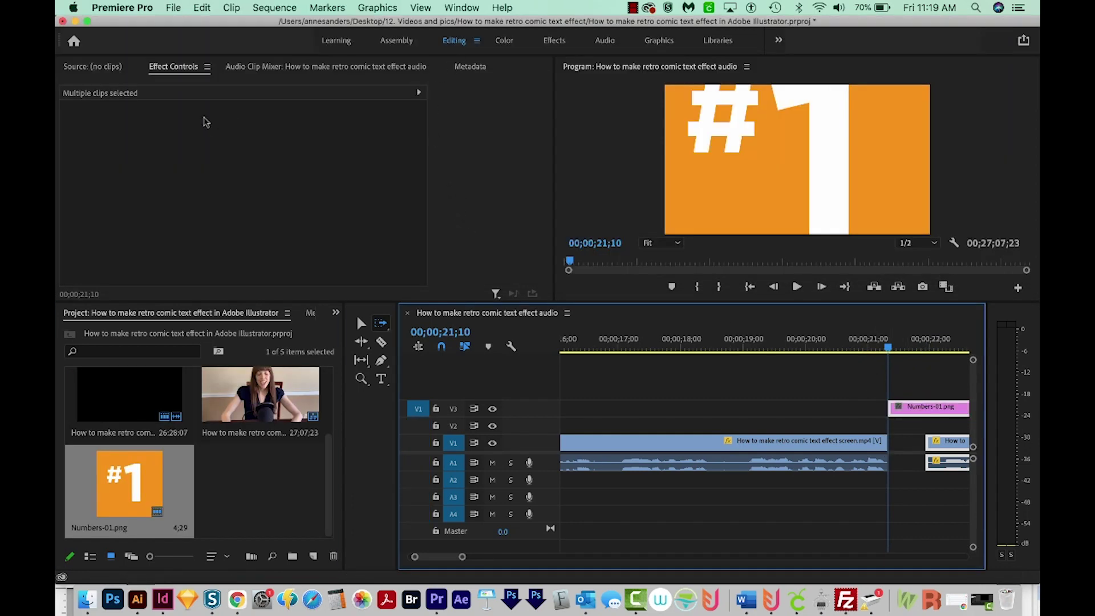
- Shrink the #1 graphic to scale 34 and trim it to 18 frames, 21;10–21;27
{"action": "key", "text": "v"}
{"action": "left_click_drag", "start_coordinate": [246, 151], "coordinate": [184, 150]}
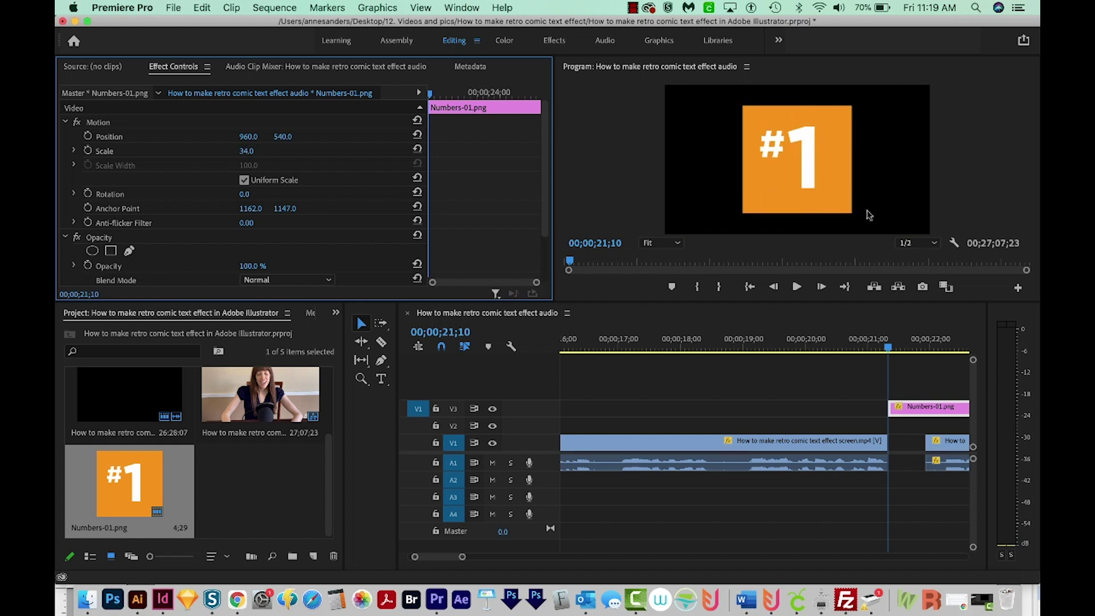
{"action": "left_click_drag", "start_coordinate": [887, 347], "coordinate": [926, 367]}
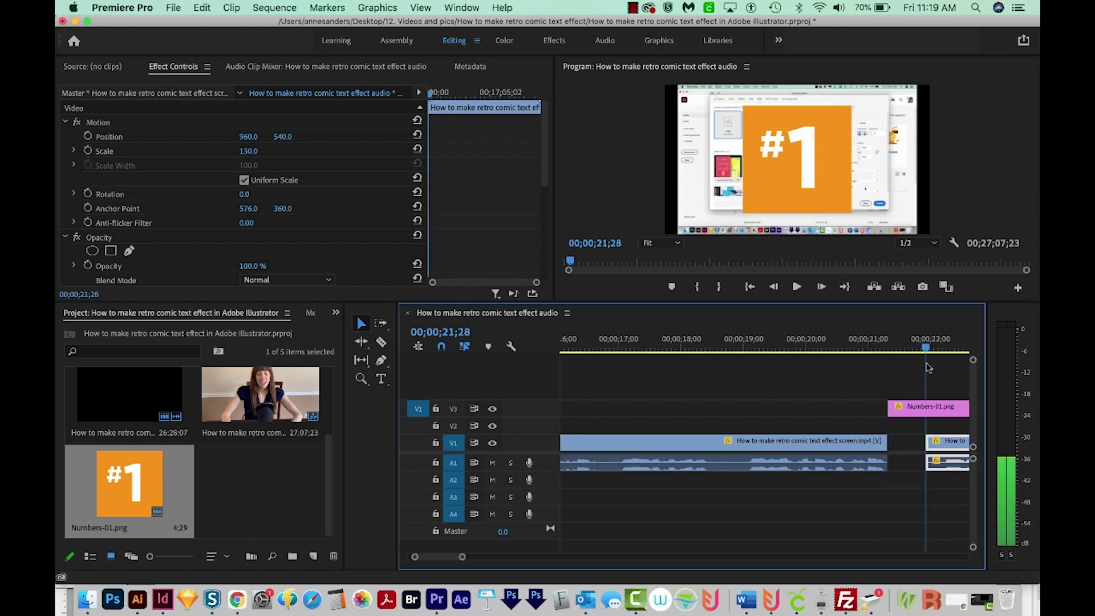
{"action": "key", "text": "c"}
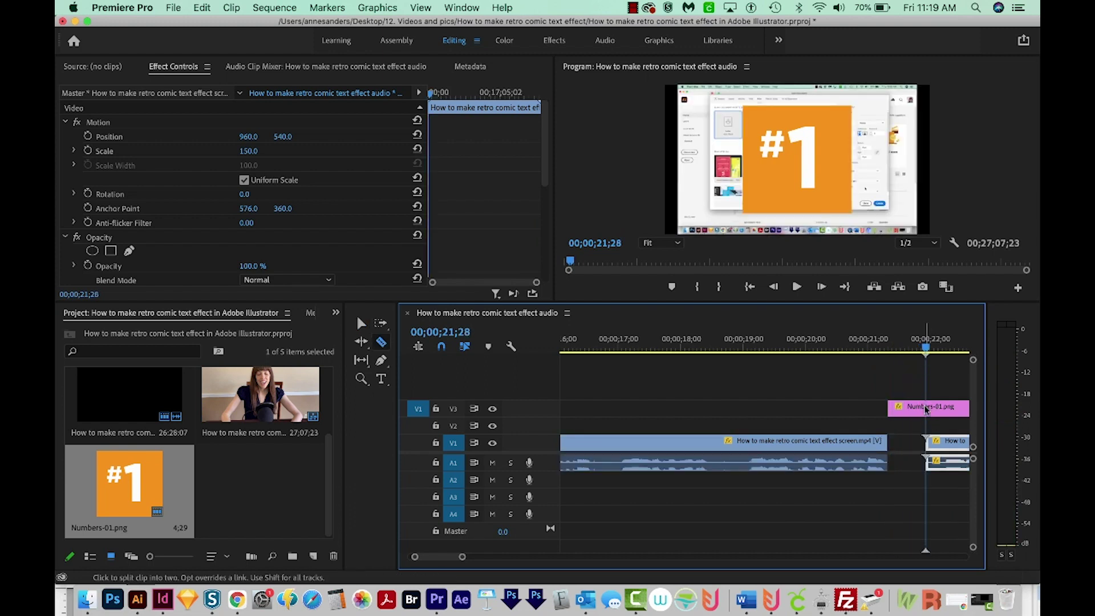
{"action": "left_click", "coordinate": [926, 408]}
{"action": "key", "text": "v"}
{"action": "left_click", "coordinate": [941, 408]}
{"action": "key", "text": "Delete"}
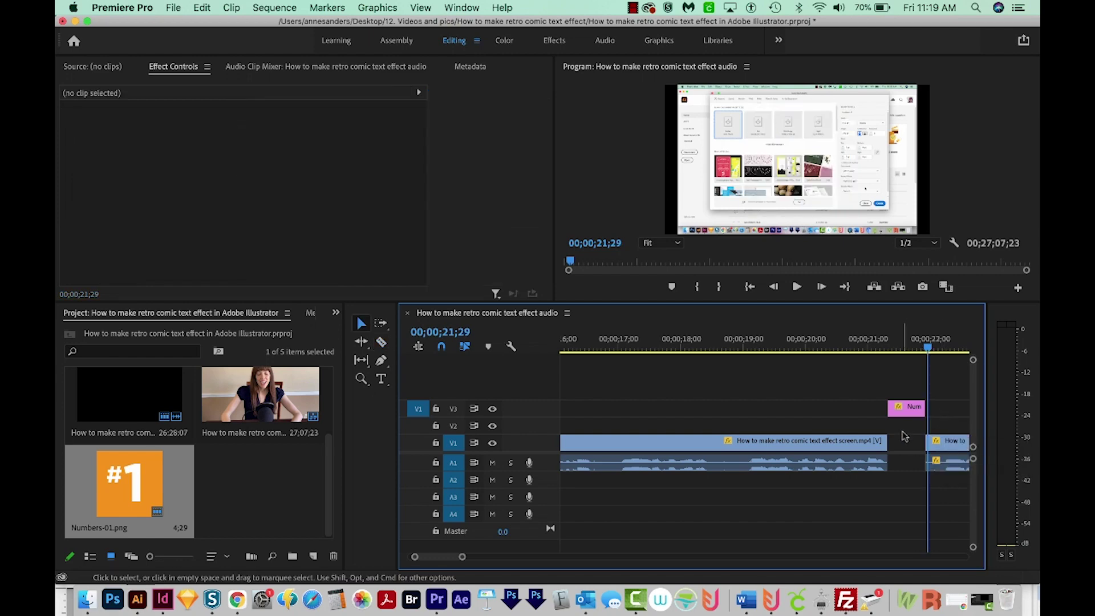
- Try a Cross Dissolve on the Numbers-01.png clip, preview it, then undo it
{"action": "scroll", "coordinate": [903, 436], "scroll_direction": "right", "scroll_amount": 5}
{"action": "left_click_drag", "start_coordinate": [770, 339], "coordinate": [799, 340]}
{"action": "left_click", "coordinate": [808, 410]}
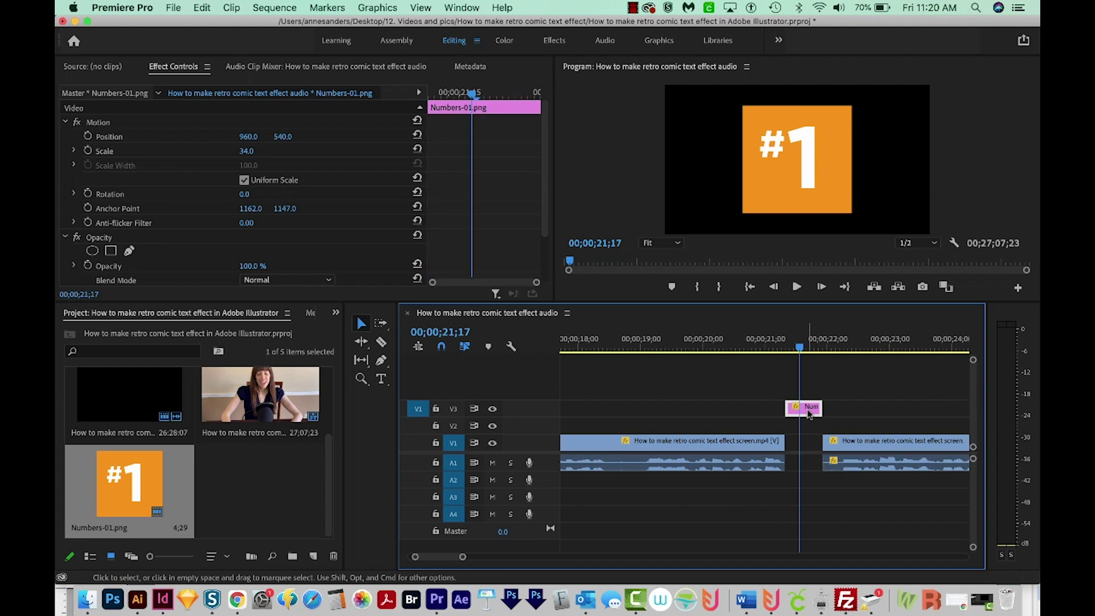
{"action": "key", "text": "super+d"}
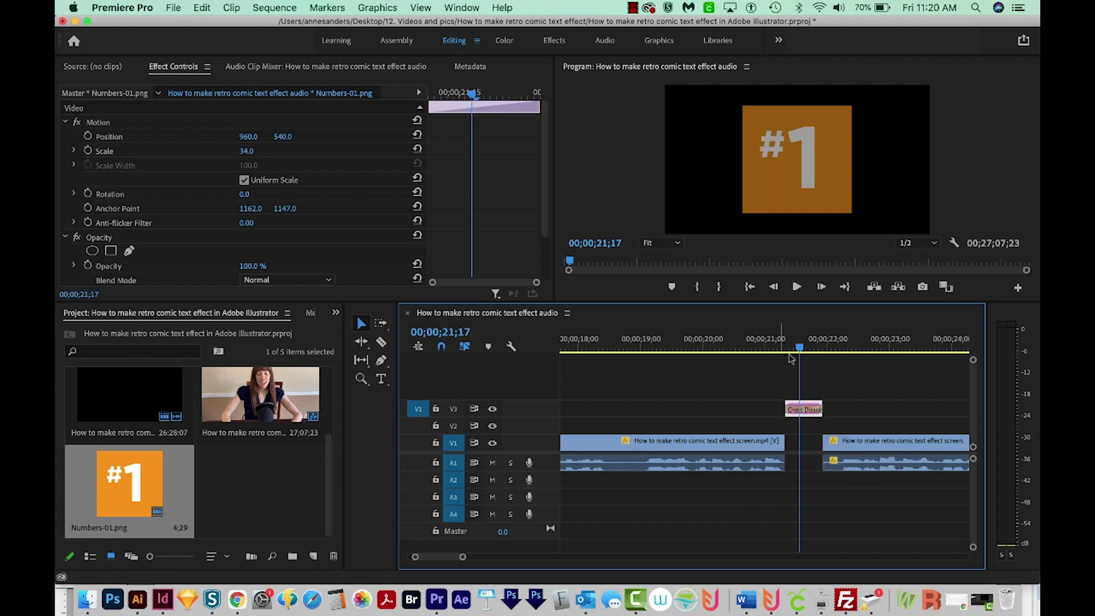
{"action": "mouse_move", "coordinate": [773, 341]}
{"action": "left_mouse_down"}
{"action": "mouse_move", "coordinate": [814, 343]}
{"action": "mouse_move", "coordinate": [777, 340]}
{"action": "mouse_move", "coordinate": [787, 352]}
{"action": "left_mouse_up"}
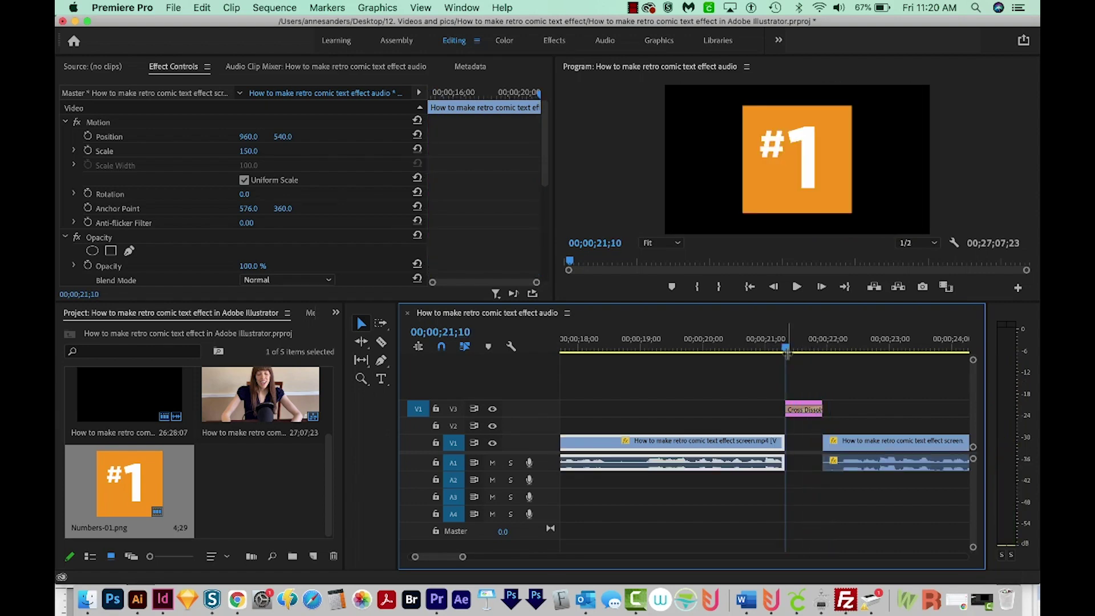
{"action": "key", "text": "super+z"}
- Zoom out and cut all tracks at 00;03;42;26 and 00;05;08;01
{"action": "left_click_drag", "start_coordinate": [463, 557], "coordinate": [550, 523]}
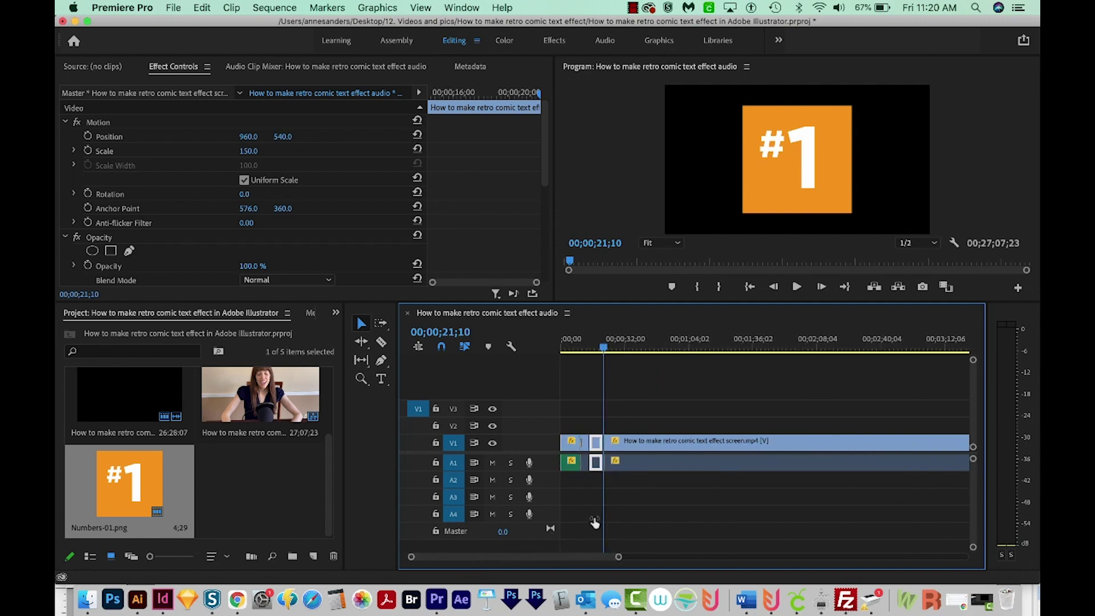
{"action": "left_click", "coordinate": [730, 354]}
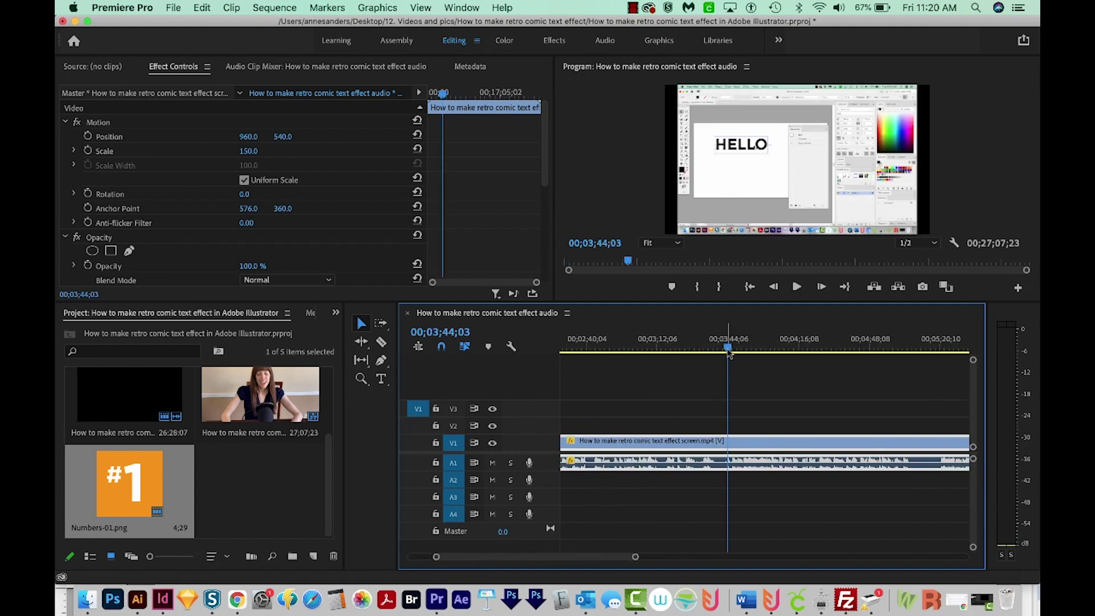
{"action": "left_click", "coordinate": [752, 342]}
{"action": "left_click_drag", "start_coordinate": [793, 341], "coordinate": [725, 342]}
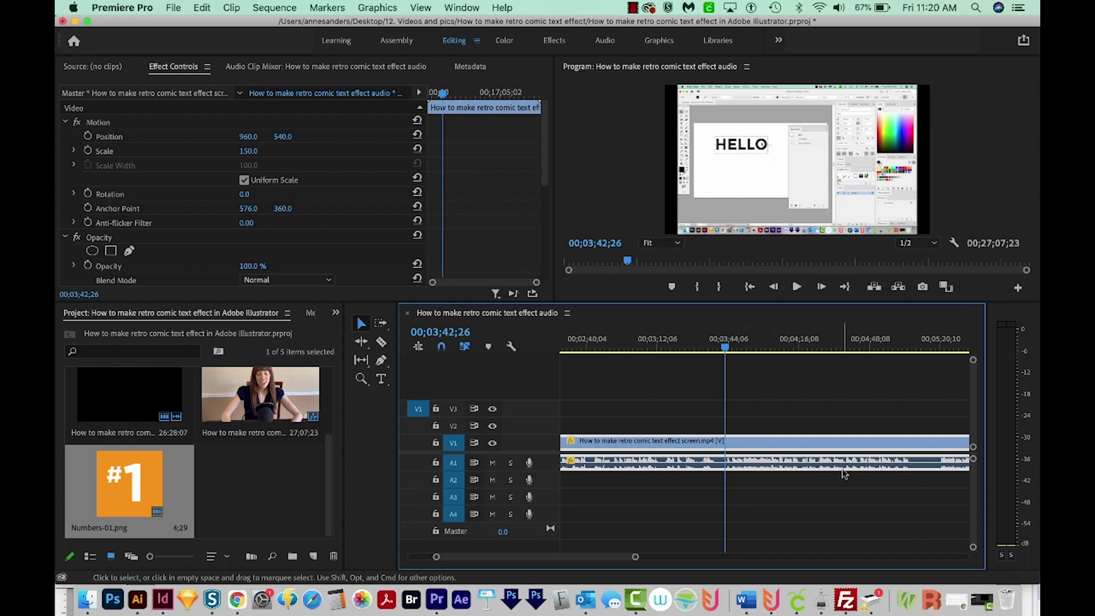
{"action": "scroll", "coordinate": [844, 473], "scroll_direction": "down", "scroll_amount": 3}
{"action": "scroll", "coordinate": [844, 473], "scroll_direction": "down", "scroll_amount": 5}
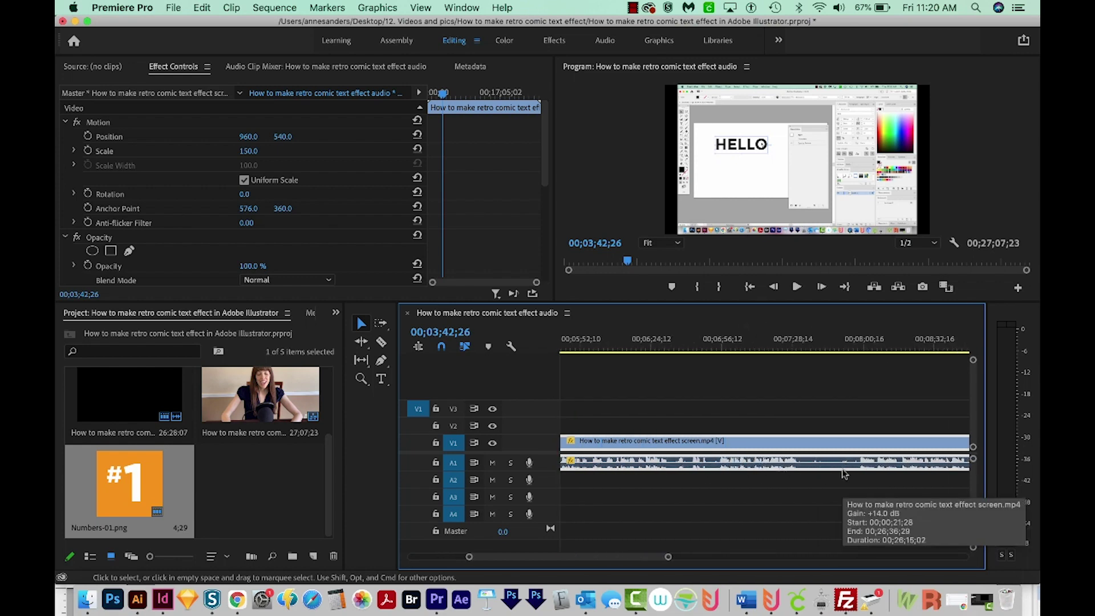
{"action": "scroll", "coordinate": [761, 411], "scroll_direction": "up", "scroll_amount": 8}
{"action": "key", "text": "c"}
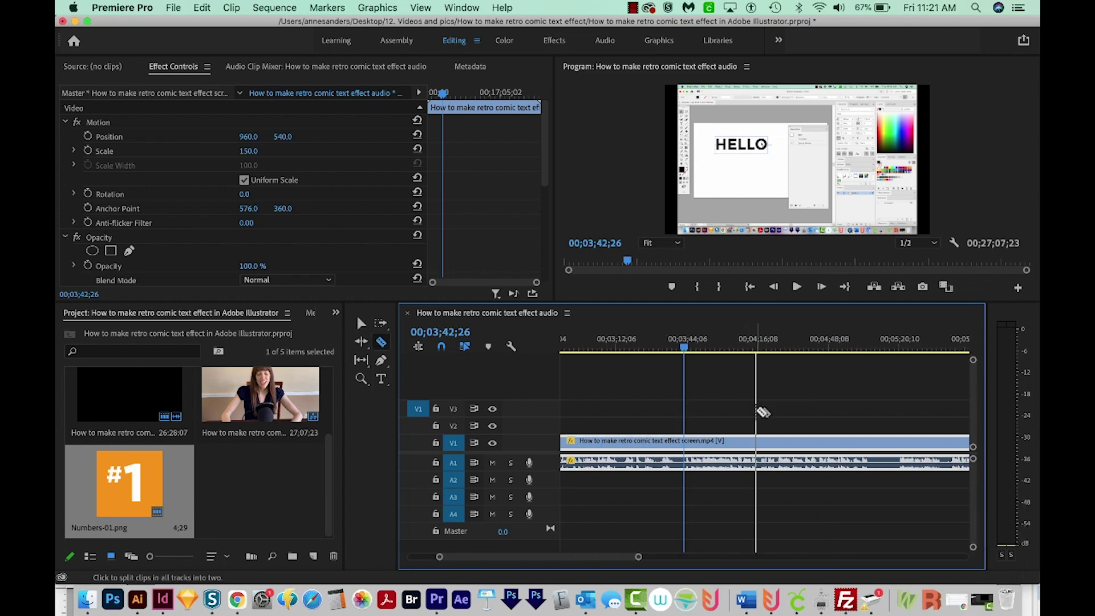
{"action": "key", "text": "super+shift+k"}
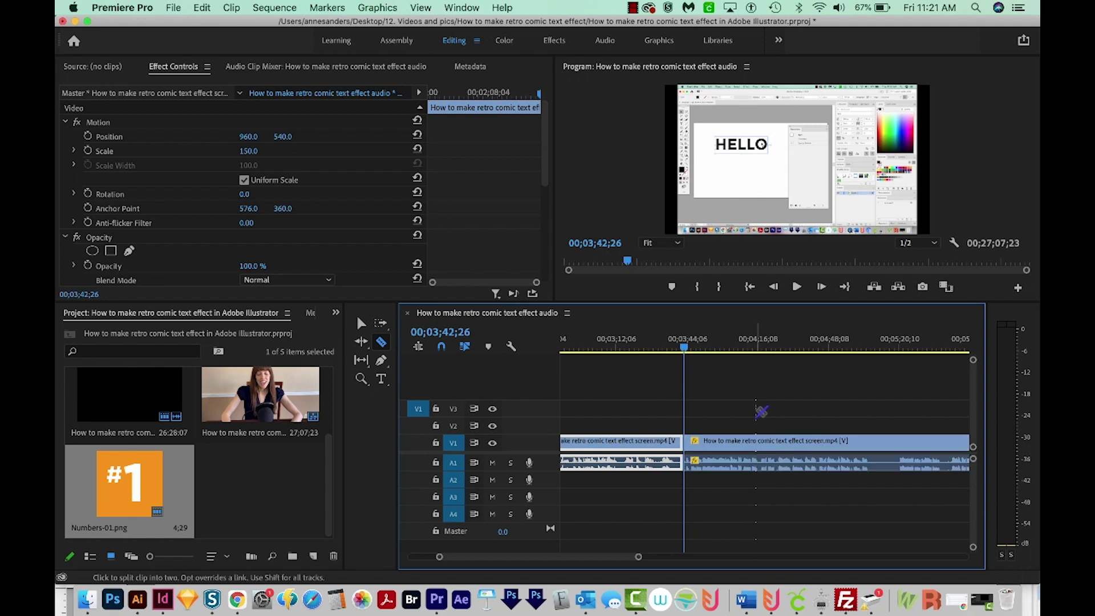
{"action": "left_click", "coordinate": [872, 346]}
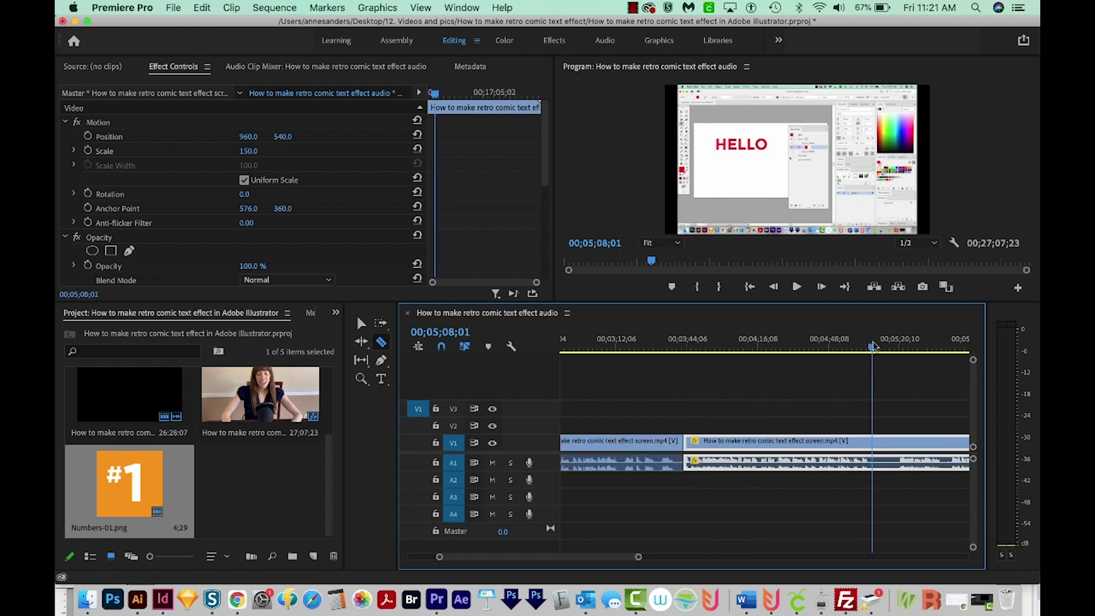
{"action": "key", "text": "super+shift+k"}
- Delete the audio of the middle section between the two cuts
{"action": "key", "text": "v"}
{"action": "left_click", "coordinate": [804, 464]}
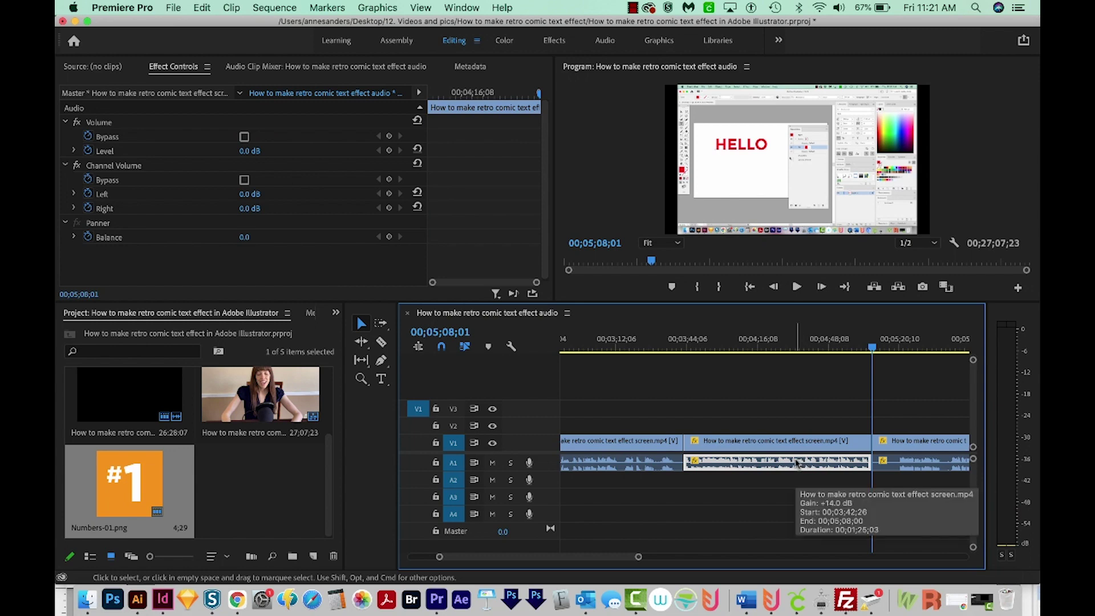
{"action": "key", "text": "Delete"}
{"action": "left_click", "coordinate": [786, 442]}
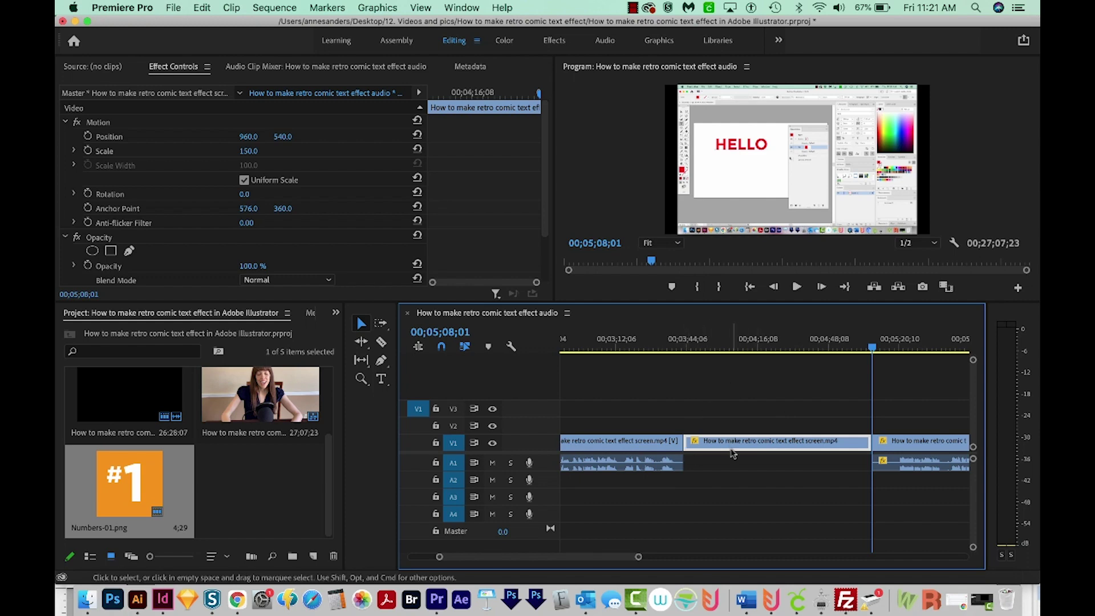
{"action": "key", "text": "a"}
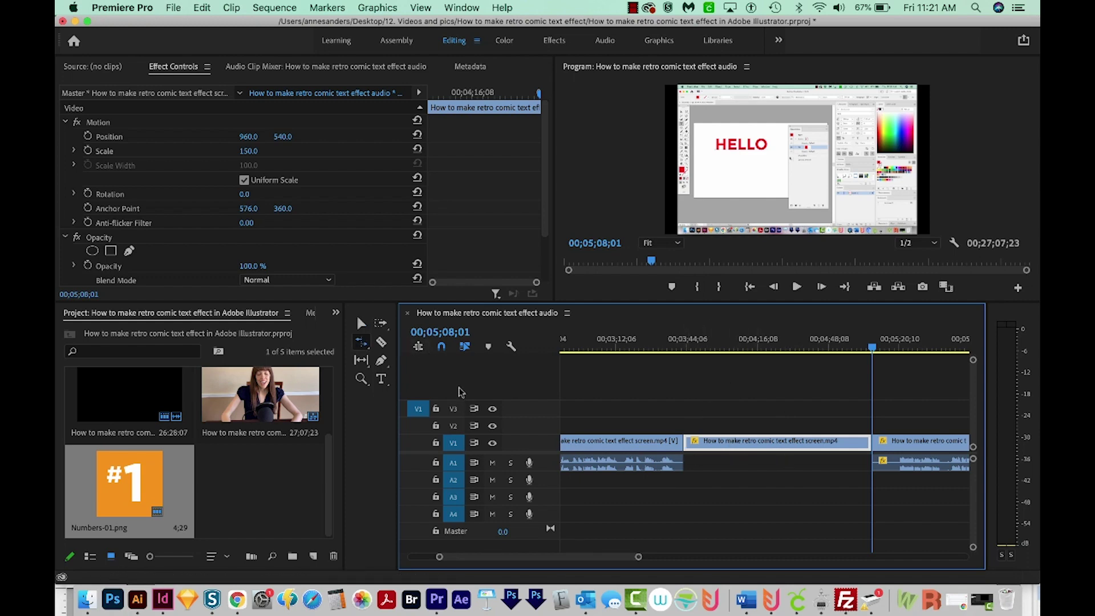
- Rate-stretch the silent middle clip shorter and play back the faster section
{"action": "left_click", "coordinate": [359, 346]}
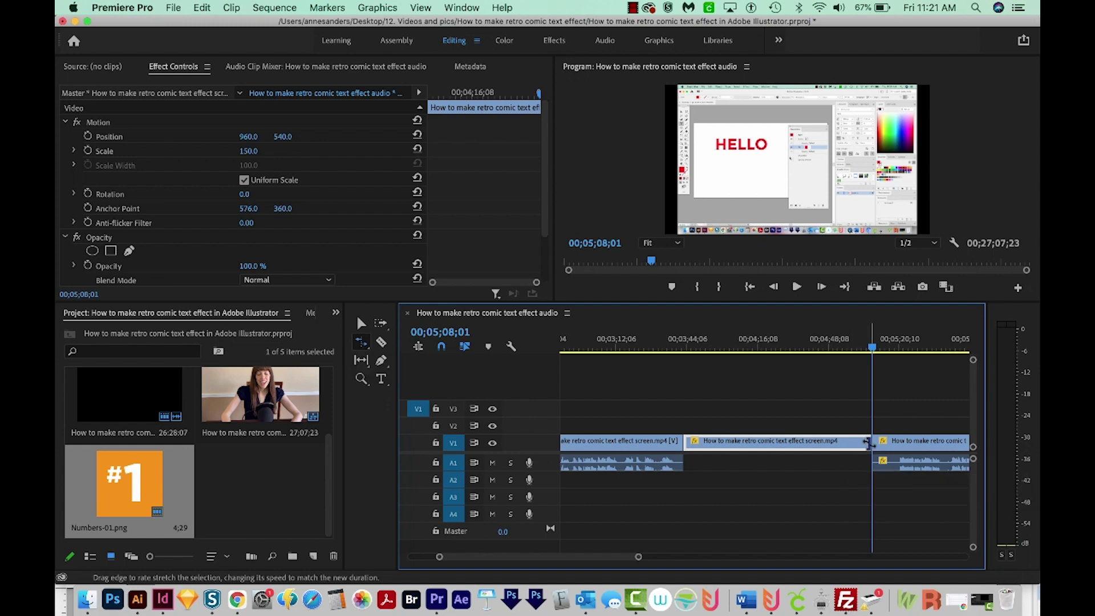
{"action": "left_click_drag", "start_coordinate": [868, 443], "coordinate": [774, 446]}
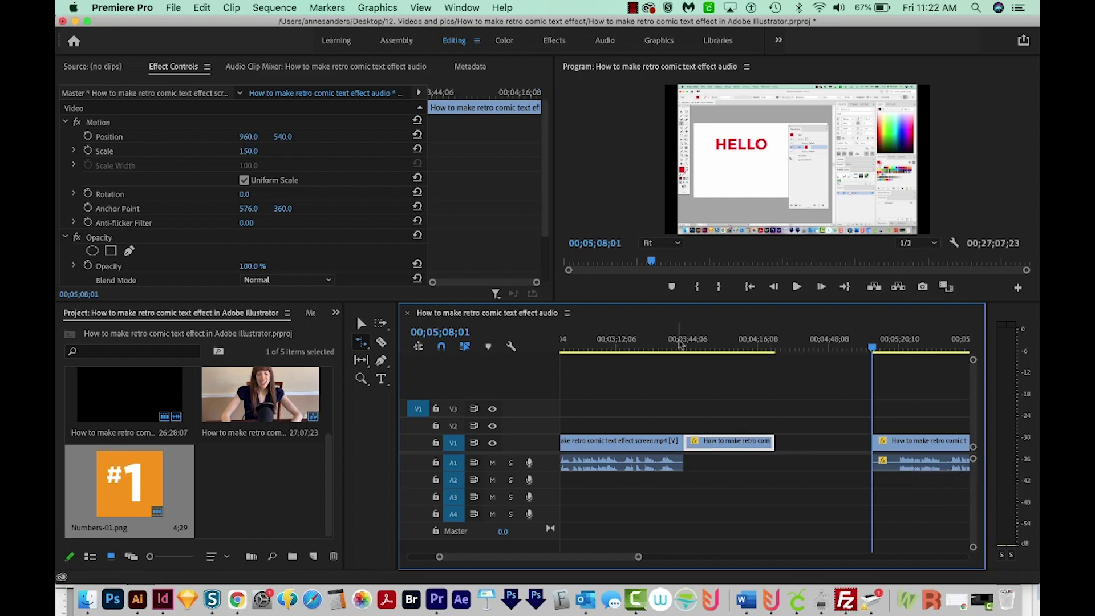
{"action": "left_click", "coordinate": [674, 344]}
{"action": "key", "text": "space"}
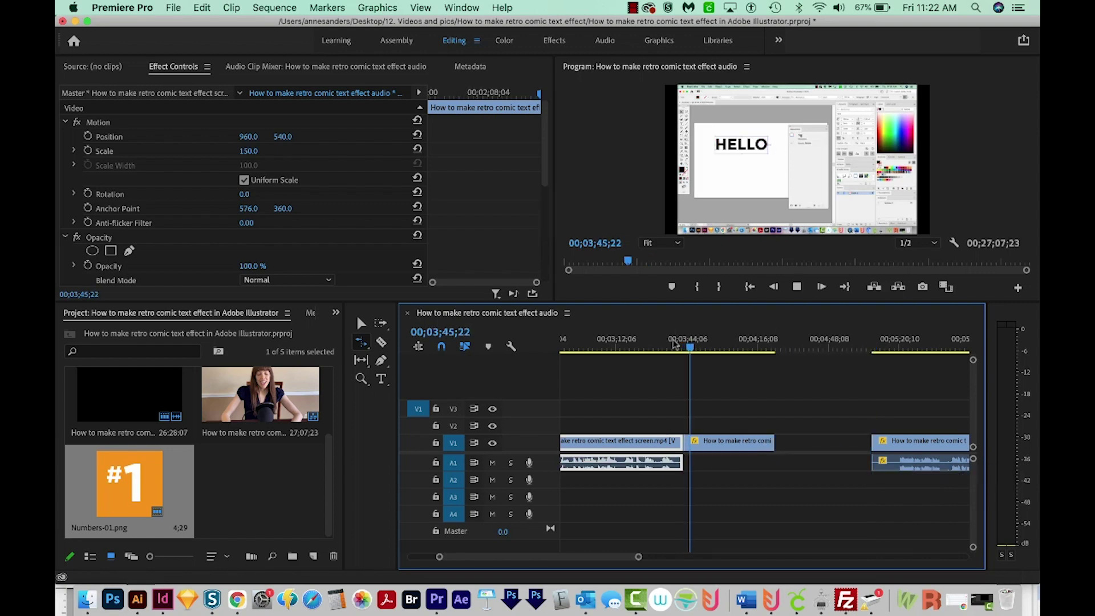
{"action": "key", "text": "space"}
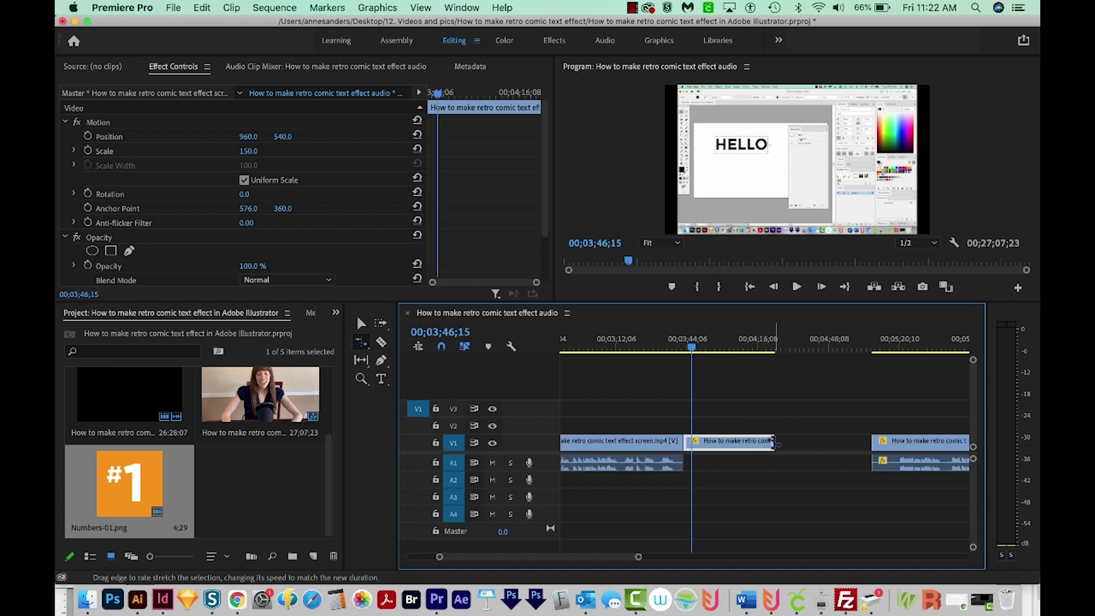
- Stretch it further to 429.46% speed, 00;00;19;24 long, and replay it
{"action": "left_click_drag", "start_coordinate": [773, 443], "coordinate": [724, 446]}
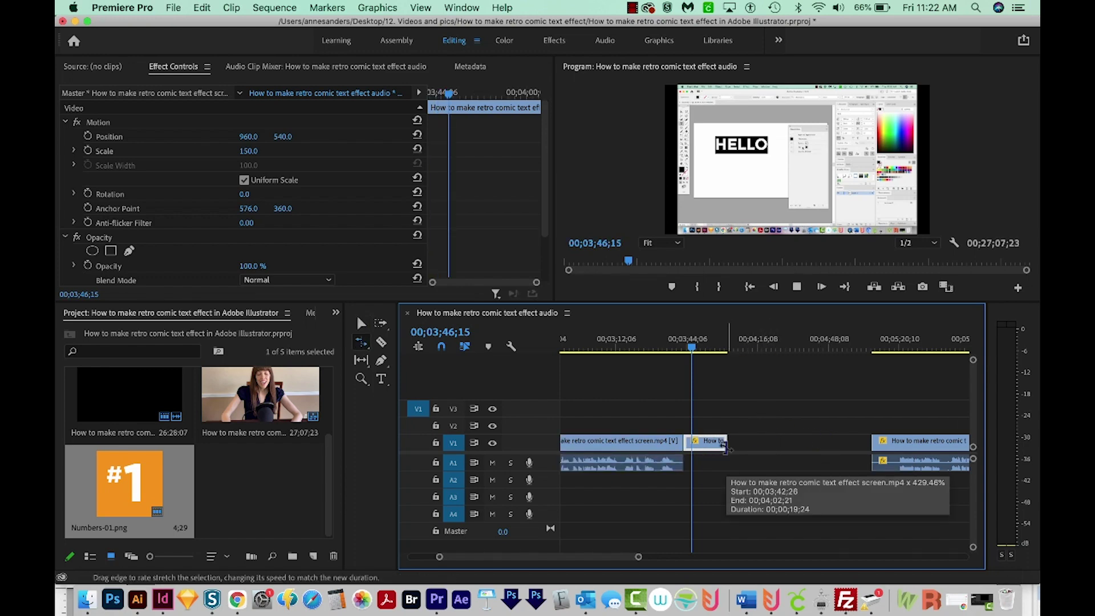
{"action": "key", "text": "space"}
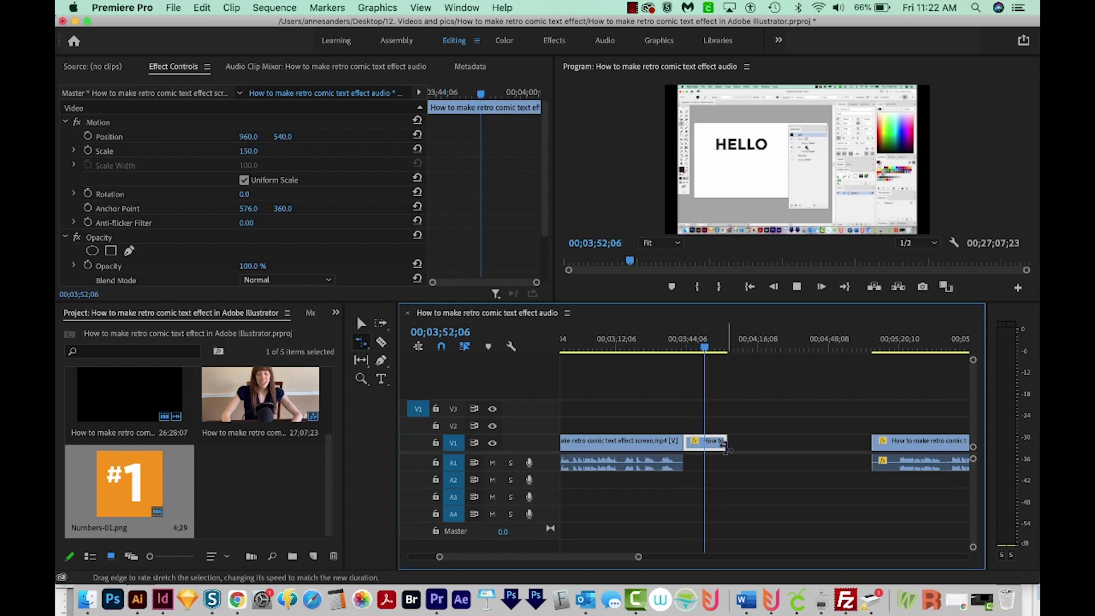
{"action": "key", "text": "="}
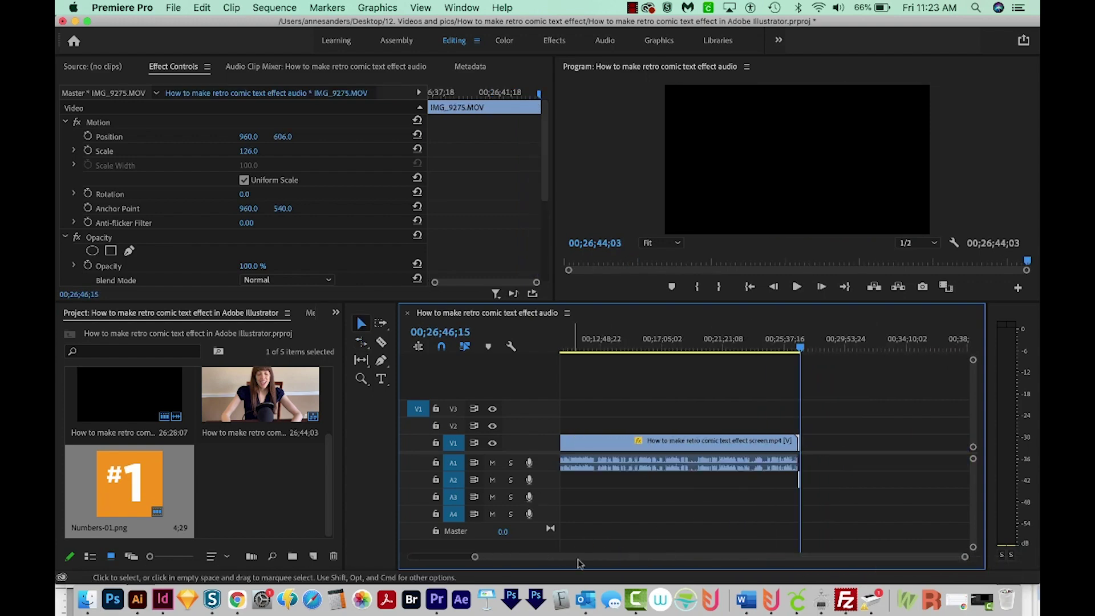
- Check the sequence from start to its 00;26;44;03 end and render In to Out
{"action": "left_click_drag", "start_coordinate": [577, 557], "coordinate": [513, 557]}
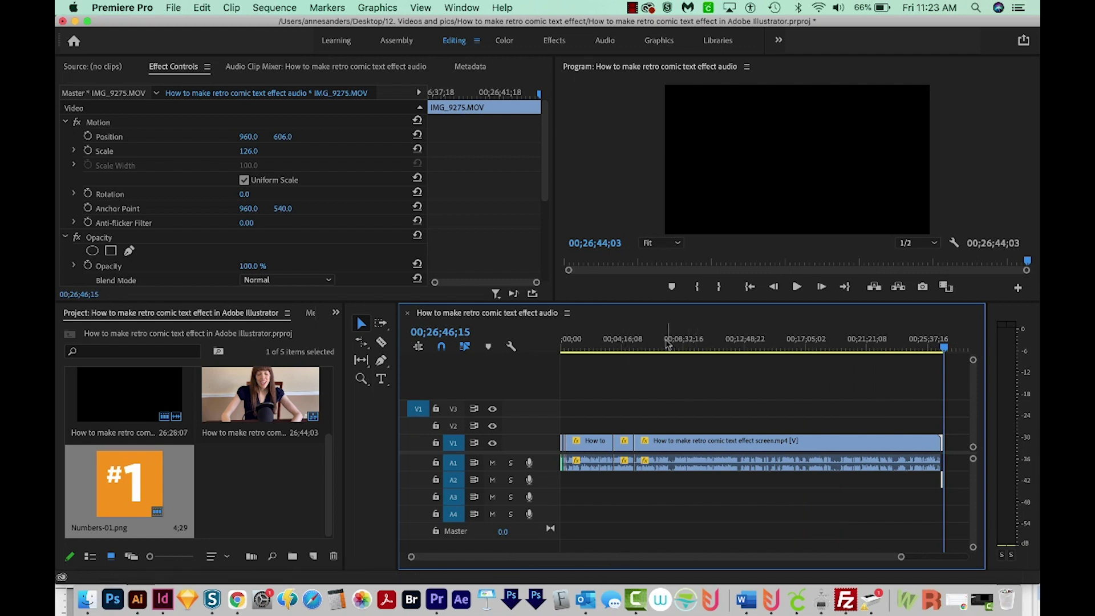
{"action": "key", "text": "Home"}
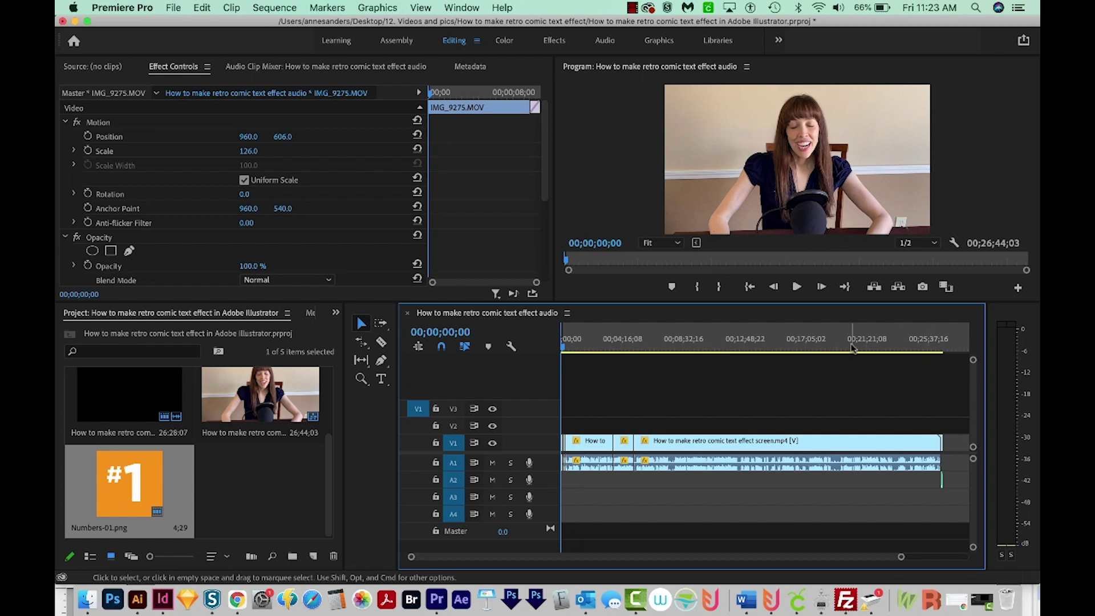
{"action": "left_click", "coordinate": [924, 344]}
{"action": "left_click_drag", "start_coordinate": [927, 343], "coordinate": [941, 345]}
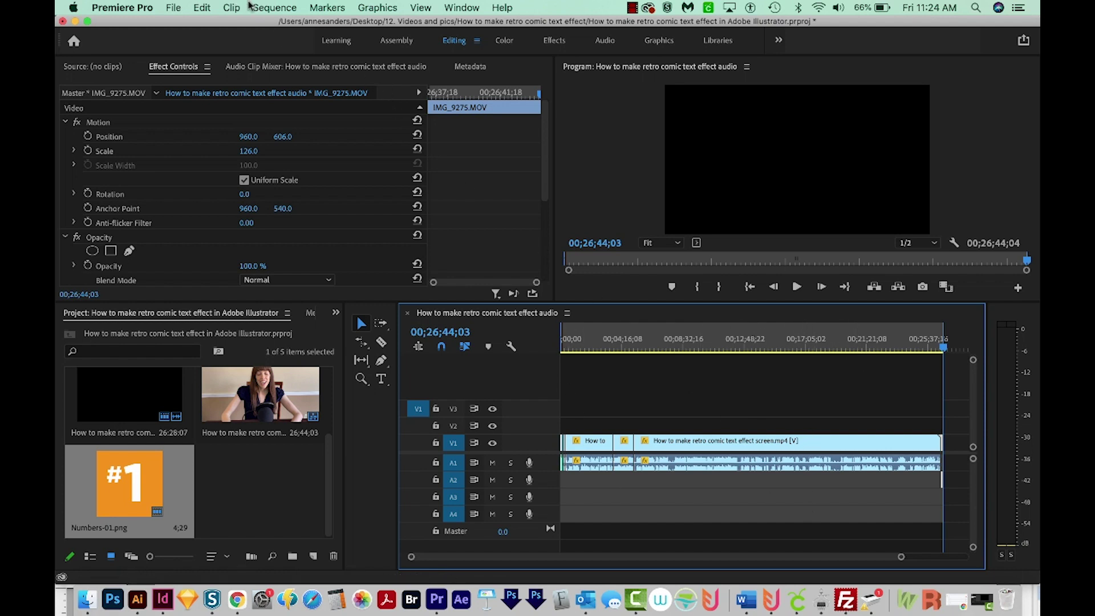
{"action": "left_click", "coordinate": [273, 7]}
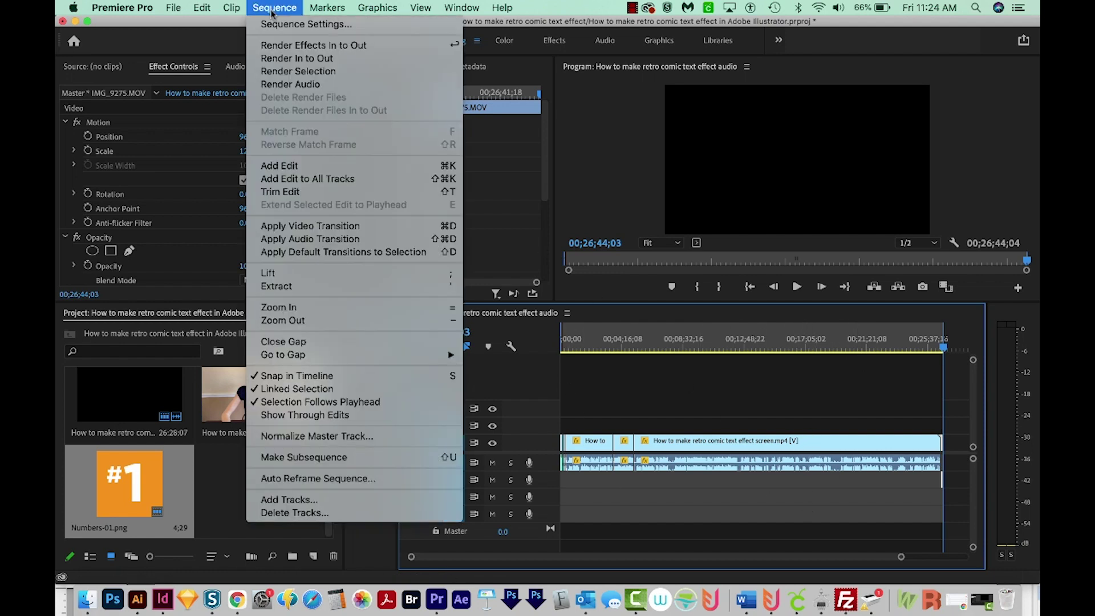
{"action": "left_click", "coordinate": [323, 59]}
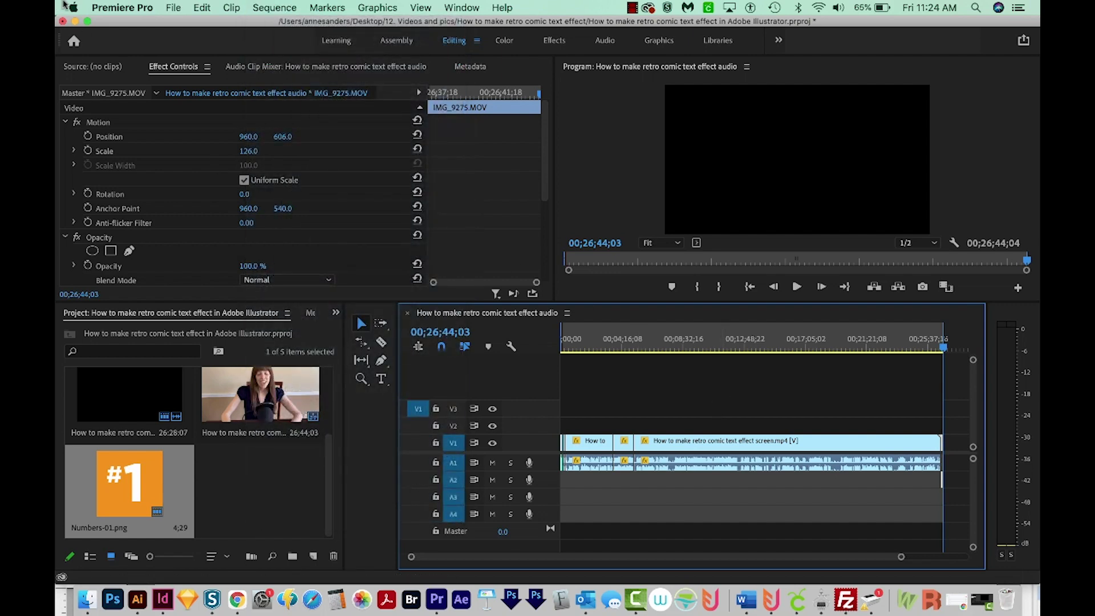
{"action": "left_click", "coordinate": [175, 7]}
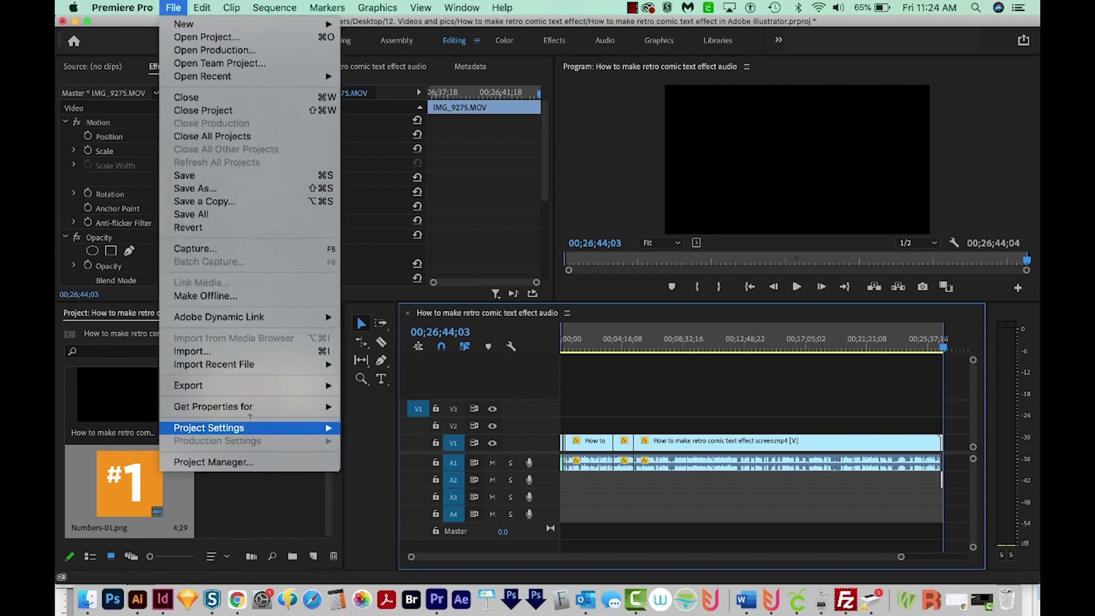
- Open Export Settings with H.264 and keep the output name 'How to make retro comic text effect audio.mp4'
{"action": "mouse_move", "coordinate": [270, 381]}
{"action": "left_click", "coordinate": [373, 386]}
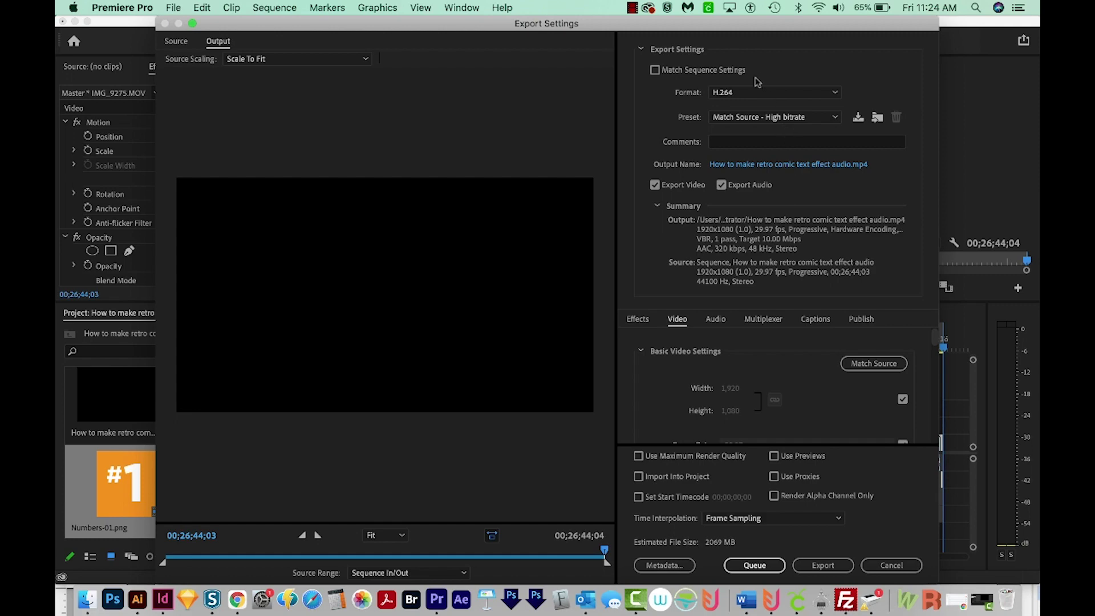
{"action": "left_click", "coordinate": [778, 164]}
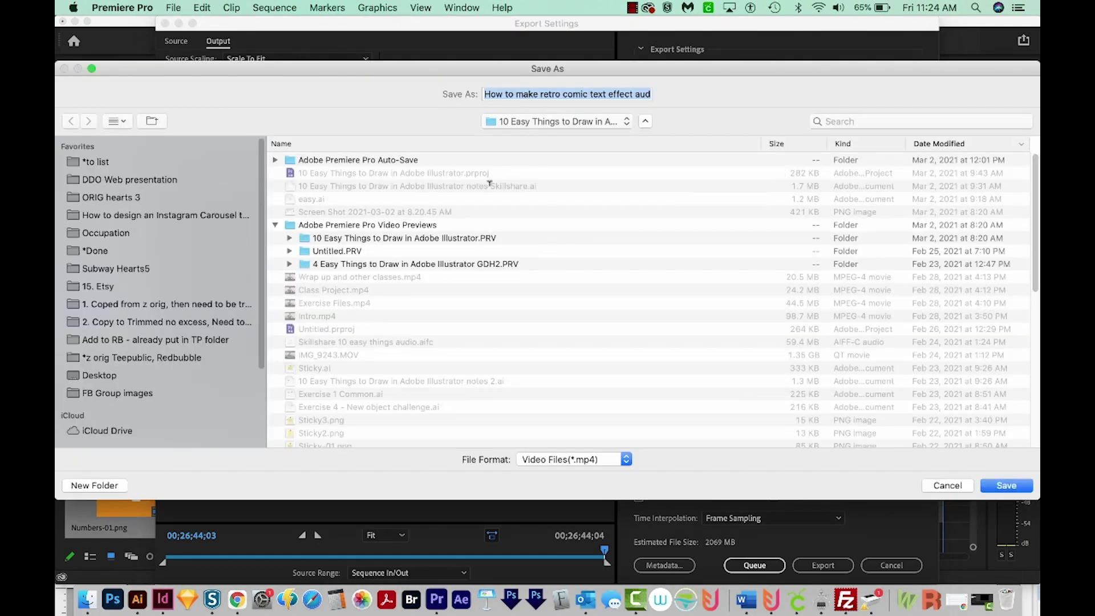
{"action": "left_click", "coordinate": [576, 121]}
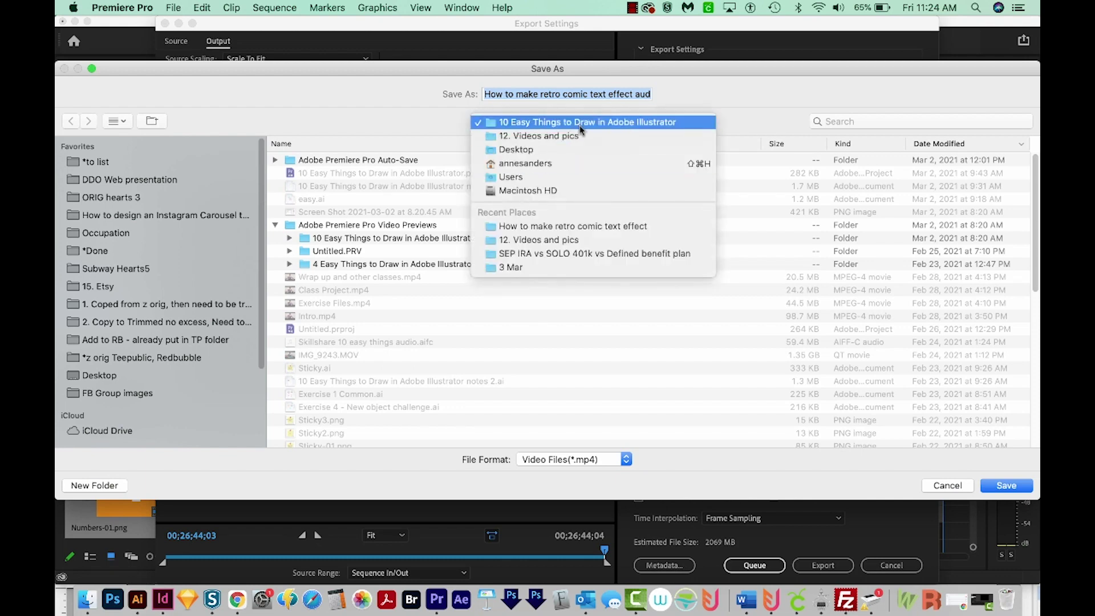
{"action": "key", "text": "Escape"}
{"action": "key", "text": "Return"}
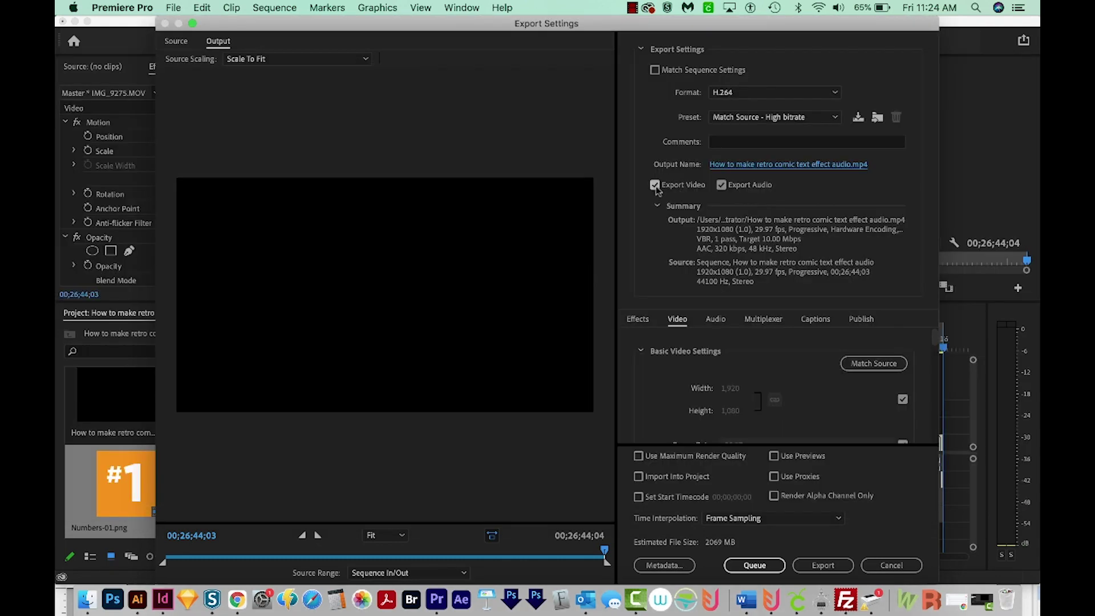